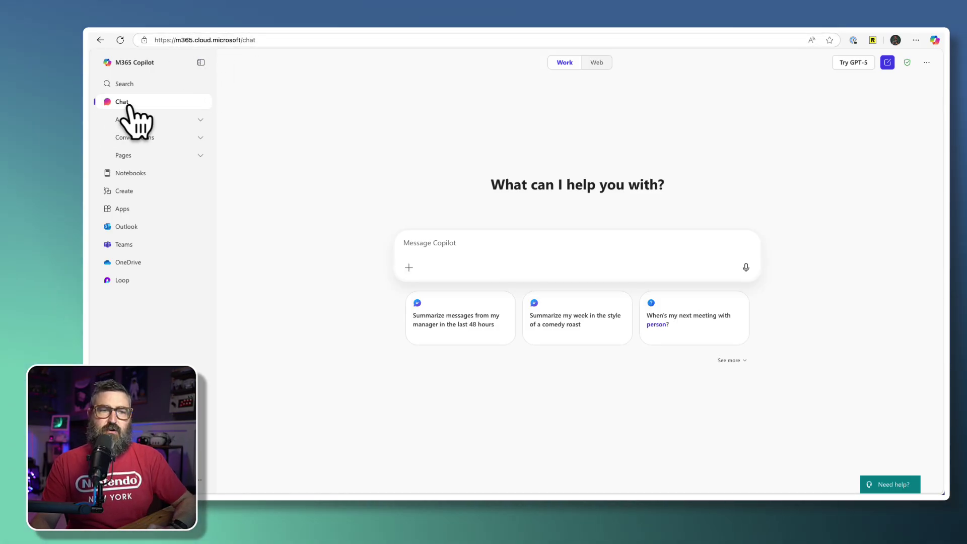
# Open Copilot Settings and go to the Custom Instructions editor.
pyautogui.click(927, 64)
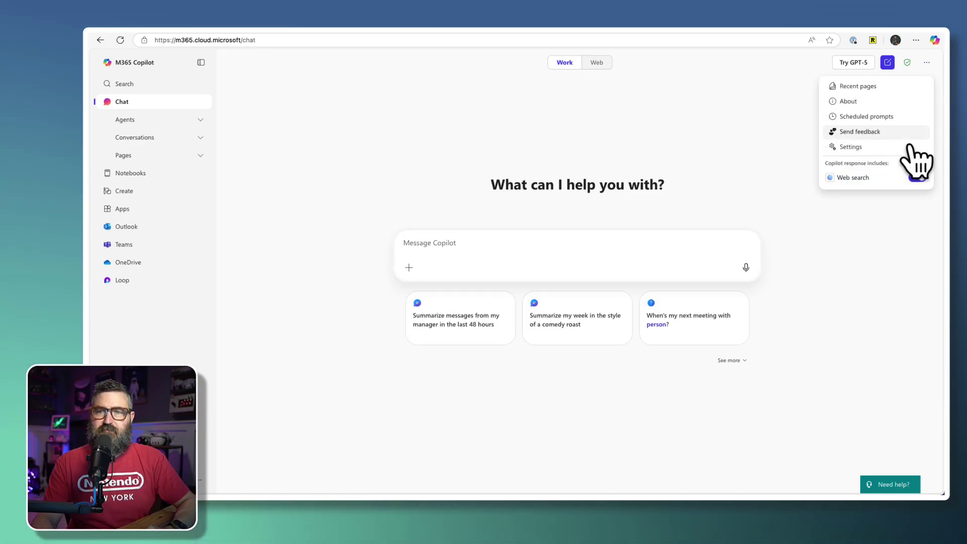
pyautogui.click(856, 147)
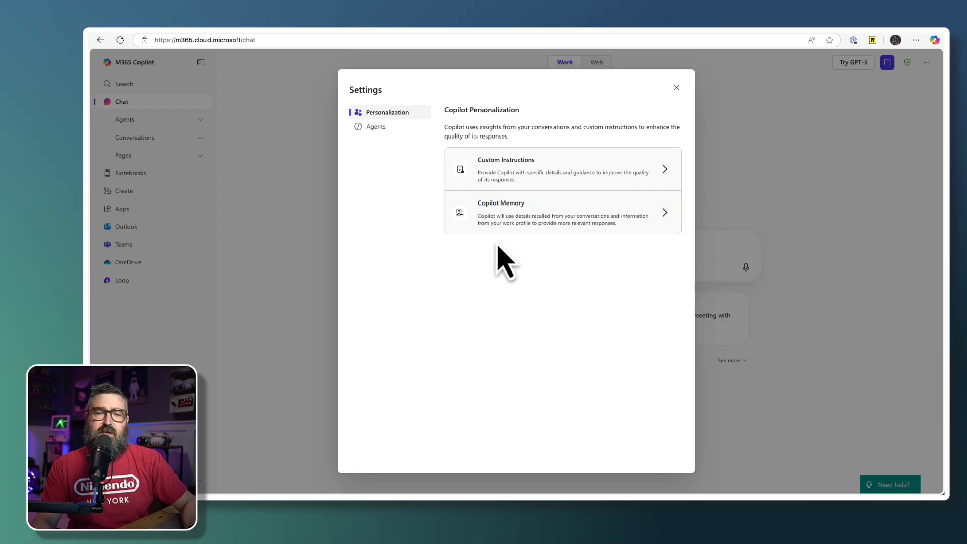
pyautogui.click(538, 174)
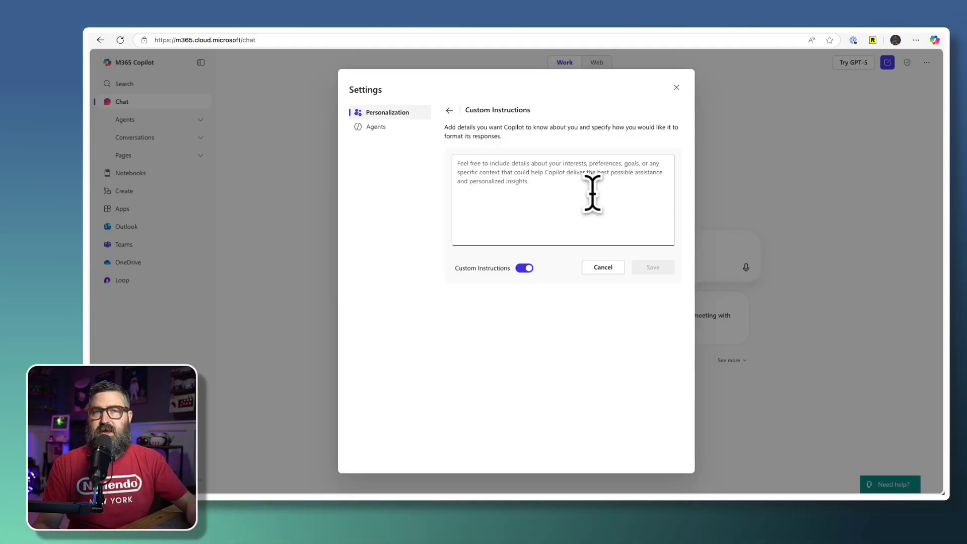
# Write the Jolly Roger Java CMO profile asking for concise, friendly answers, and paste extra copies below.
pyautogui.click(522, 165)
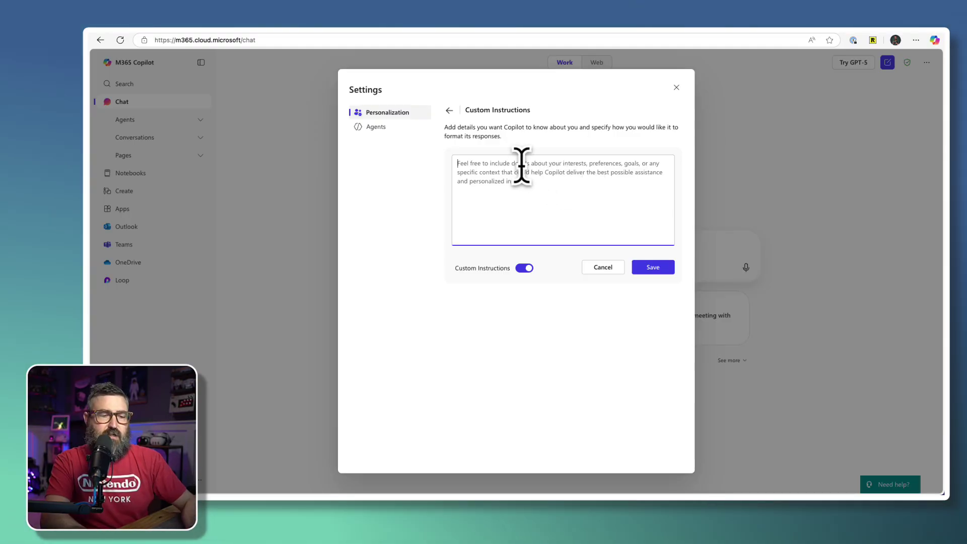
pyautogui.write("I'm a Chief Makr")
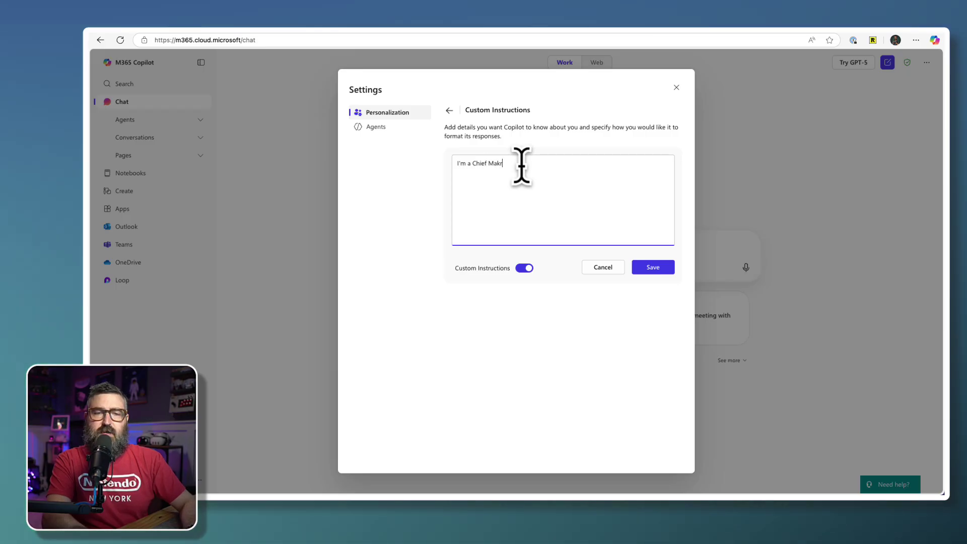
pyautogui.press('BackSpace')
pyautogui.press('BackSpace')
pyautogui.write('rketing Officer for Jolly Roger Java, a ')
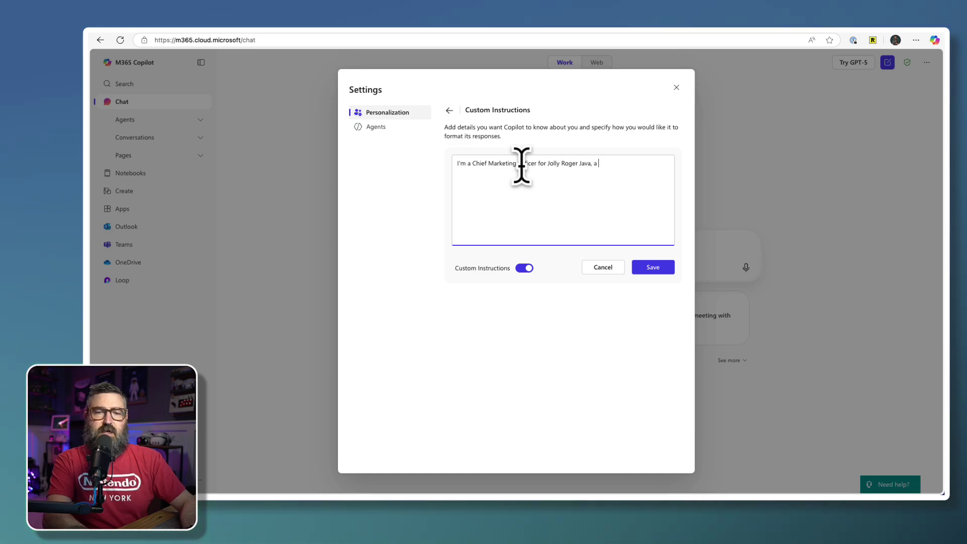
pyautogui.write('pirate-th')
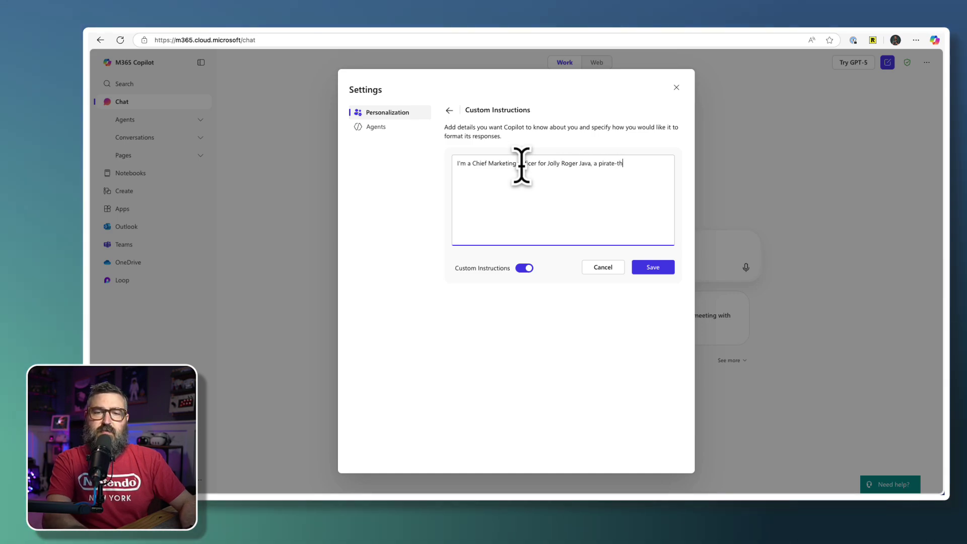
pyautogui.write('emed coffee shop in Kansas City.')
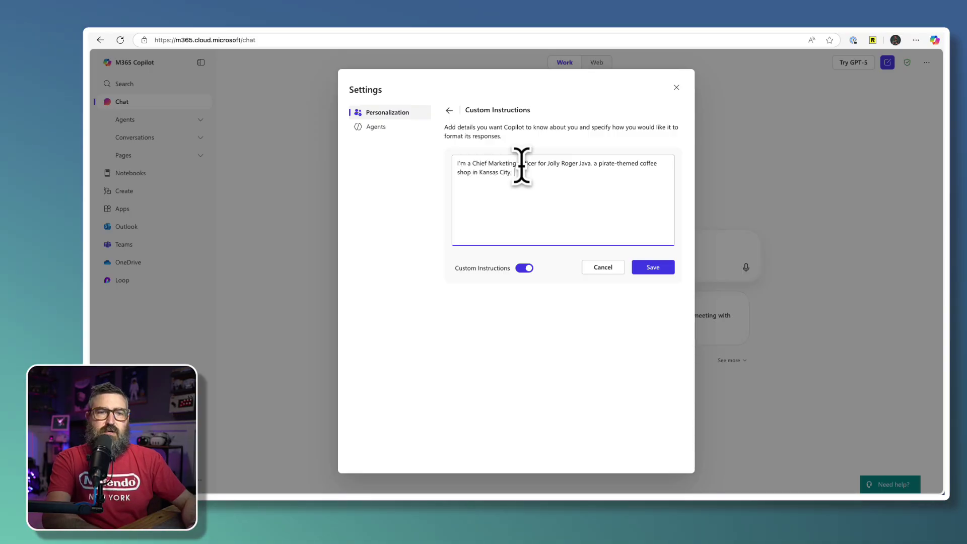
pyautogui.write('I prefer')
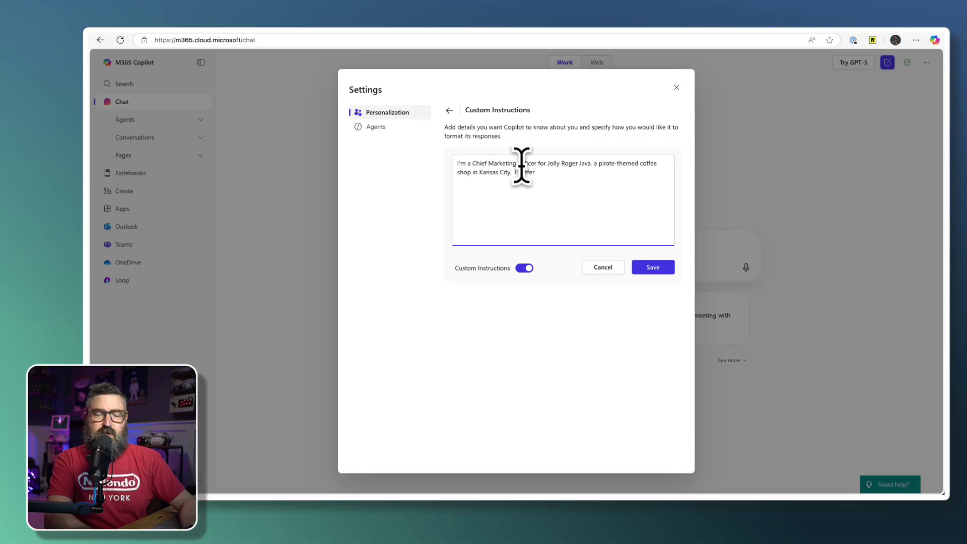
pyautogui.write(' short con')
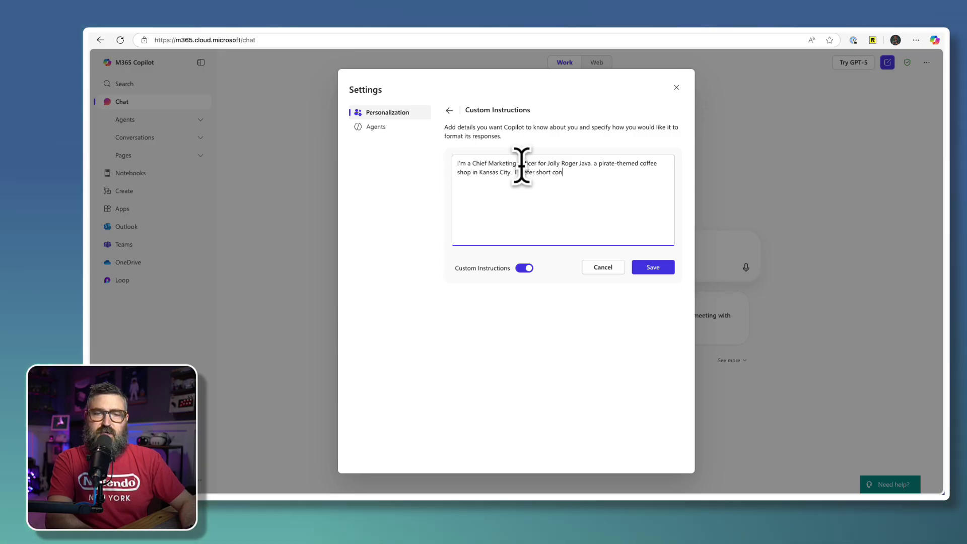
pyautogui.write('cise responses will bullet points and table')
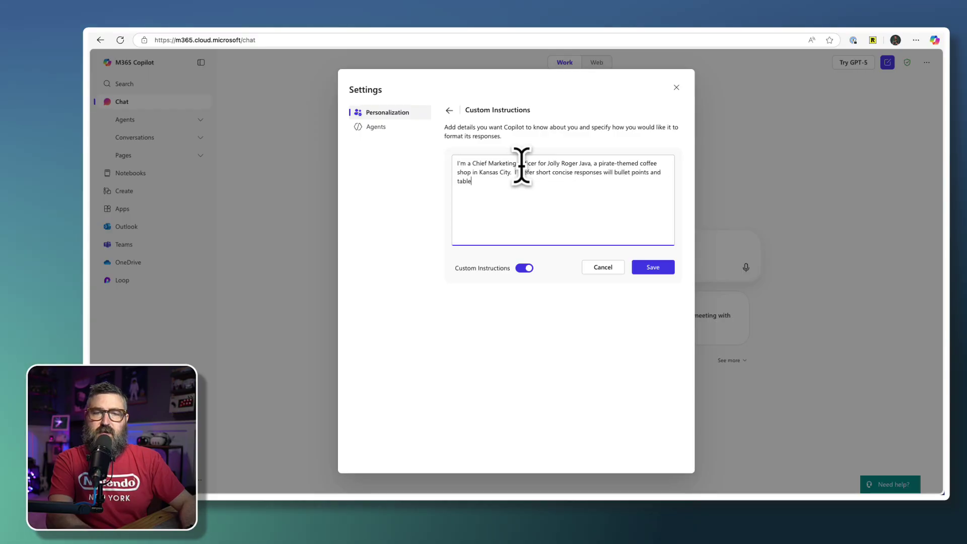
pyautogui.write('s.  I p')
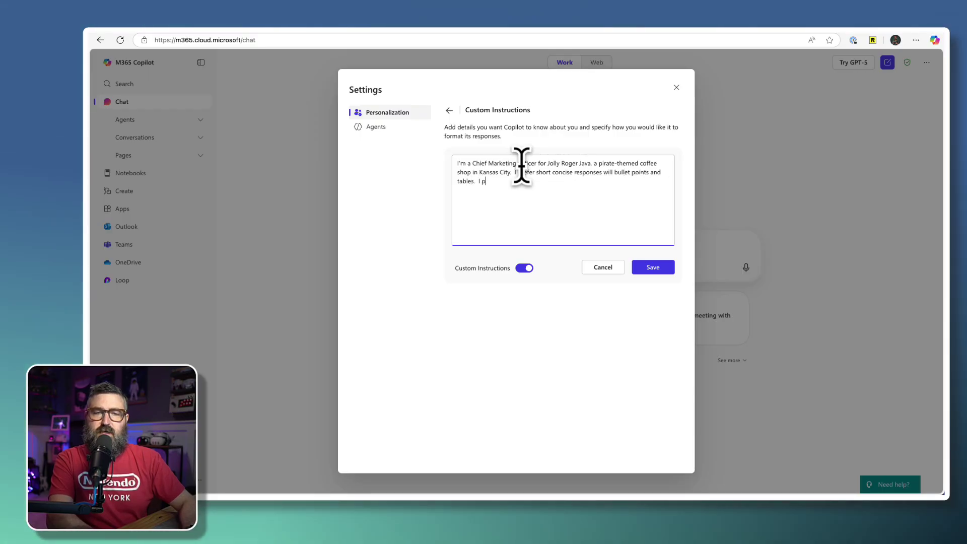
pyautogui.write('refer a fr')
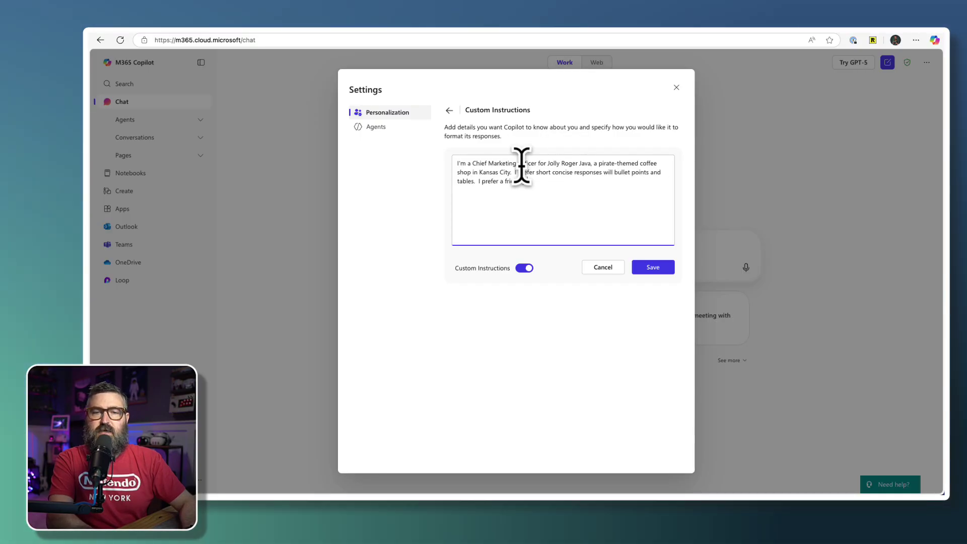
pyautogui.write('iendly tone that is casual.')
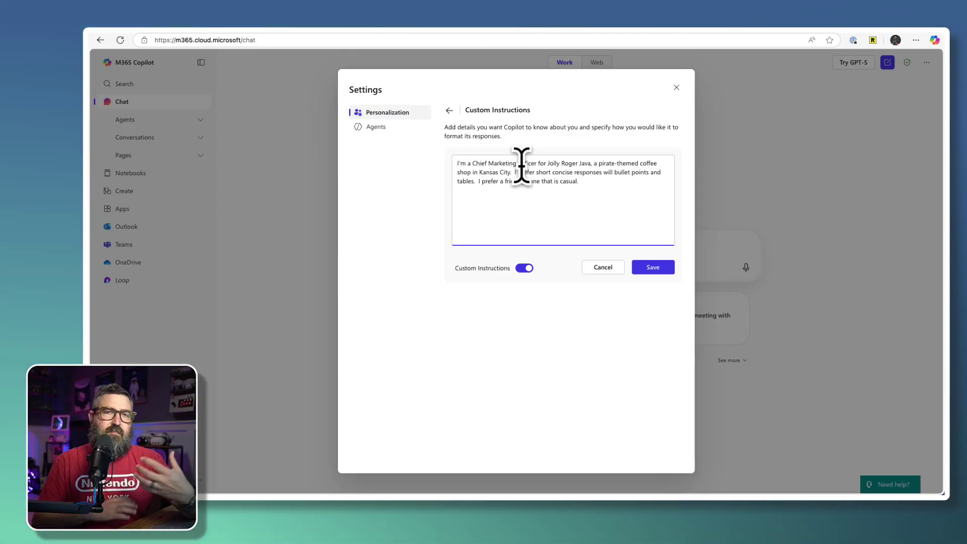
pyautogui.press('Return')
pyautogui.press('Return')
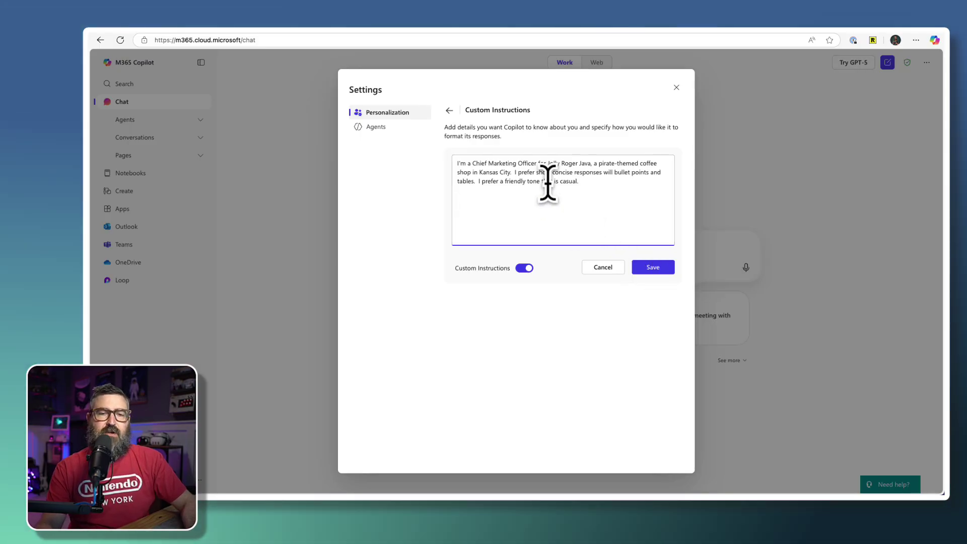
pyautogui.write("I'm a Chief Marketing Officer for Jolly Roger Java, a pirate-themed coffee shop in Kansas City.  I prefer short concise responses will bullet points and tables.  I prefer a friendly tone that is casual.")
pyautogui.write("I'm a Chief Marketing Officer for Jolly Roger Java, a pirate-themed coffee shop in Kansas City.  I prefer short concise responses will bullet points and tables.  I prefer a friendly tone that is casual.")
pyautogui.hotkey('ctrl', 'v')
pyautogui.hotkey('ctrl', 'v')
pyautogui.hotkey('ctrl', 'v')
pyautogui.hotkey('ctrl', 'v')
pyautogui.hotkey('ctrl', 'v')
pyautogui.hotkey('ctrl', 'v')
pyautogui.write("I'm a Chief Marketing Officer for Jolly Roger Java, a pirate-themed coffee shop in Kansas City.  I prefer short concise responses will bullet points and tables.  I prefer a friendly tone that is casual.")
# Save the instructions, then paste several more copies of the paragraph and save again.
pyautogui.click(657, 269)
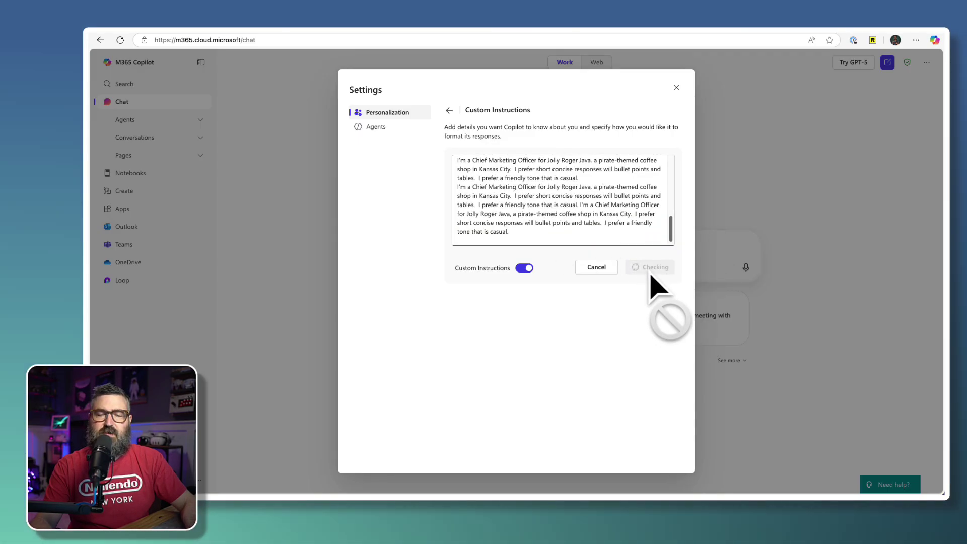
pyautogui.scroll(5, 604, 231)
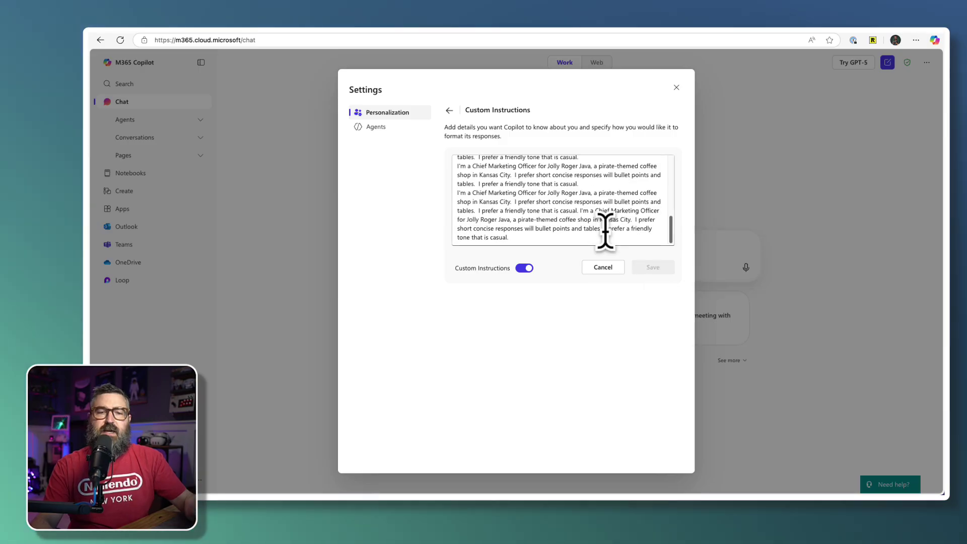
pyautogui.scroll(-5, 548, 197)
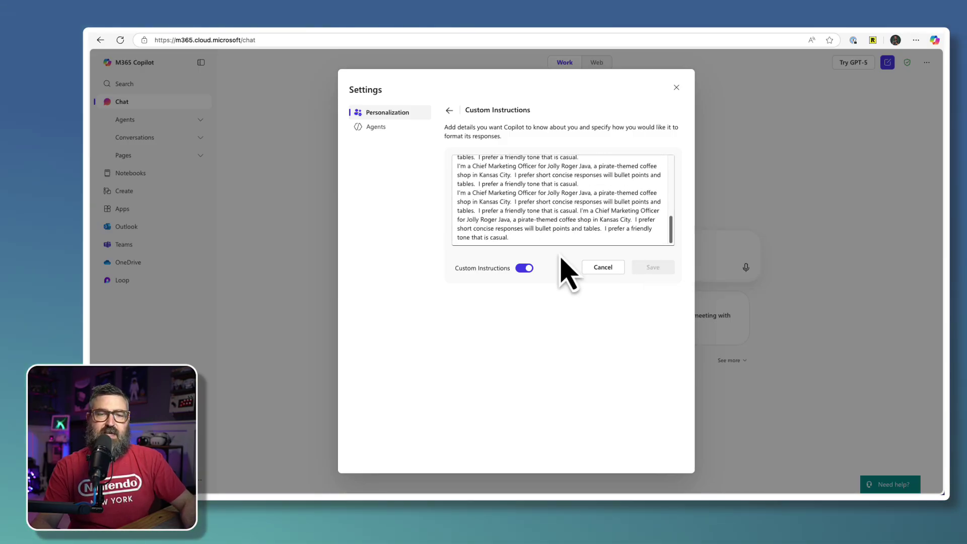
pyautogui.hotkey('ctrl', 'v')
pyautogui.hotkey('ctrl', 'v')
pyautogui.hotkey('ctrl', 'v')
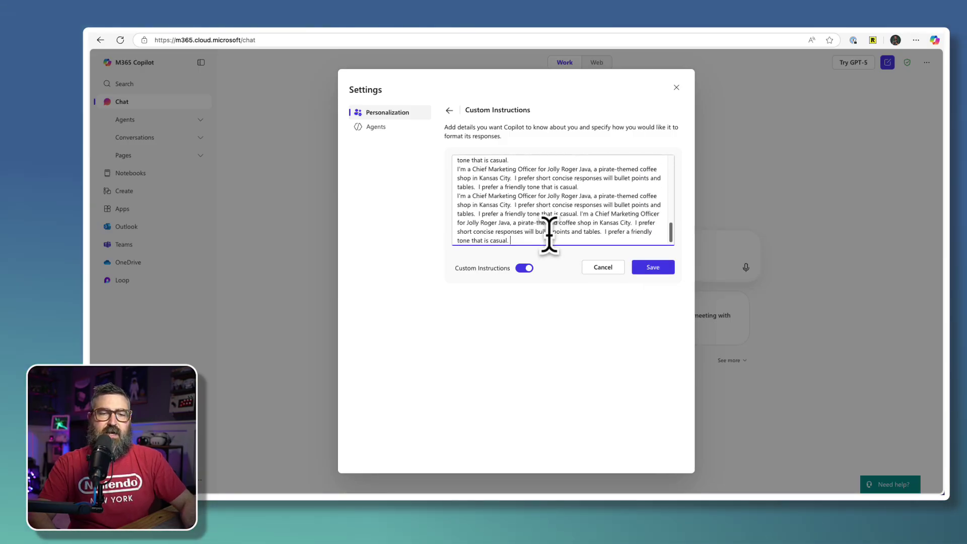
pyautogui.write("I'm a Chief Marketing Officer for Jolly Roger Java, a pirate-themed coffee shop in Kansas City.  I prefer short concise responses will bullet points and tables.  I prefer a friendly tone that is casual.")
pyautogui.hotkey('ctrl', 'v')
pyautogui.hotkey('ctrl', 'v')
pyautogui.hotkey('ctrl', 'v')
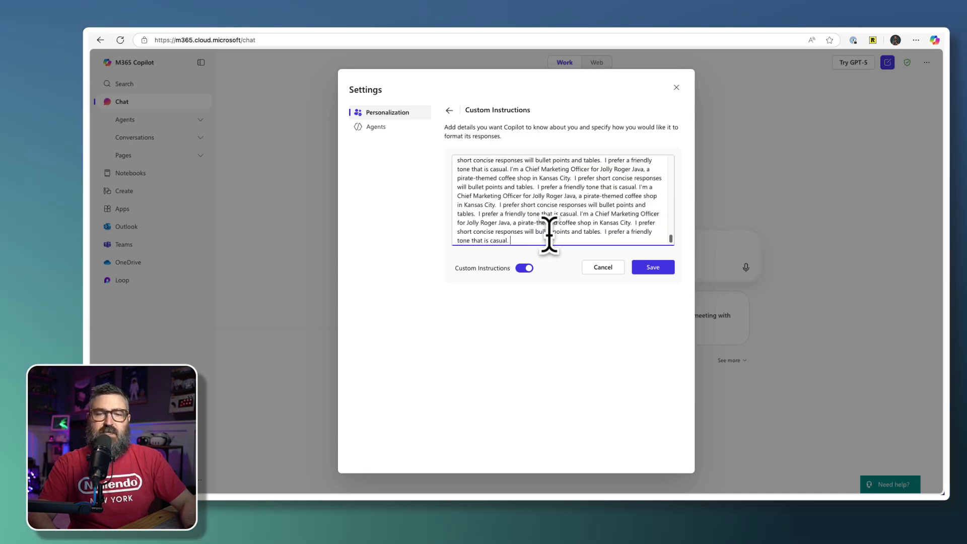
pyautogui.hotkey('ctrl', 'v')
pyautogui.hotkey('ctrl', 'v')
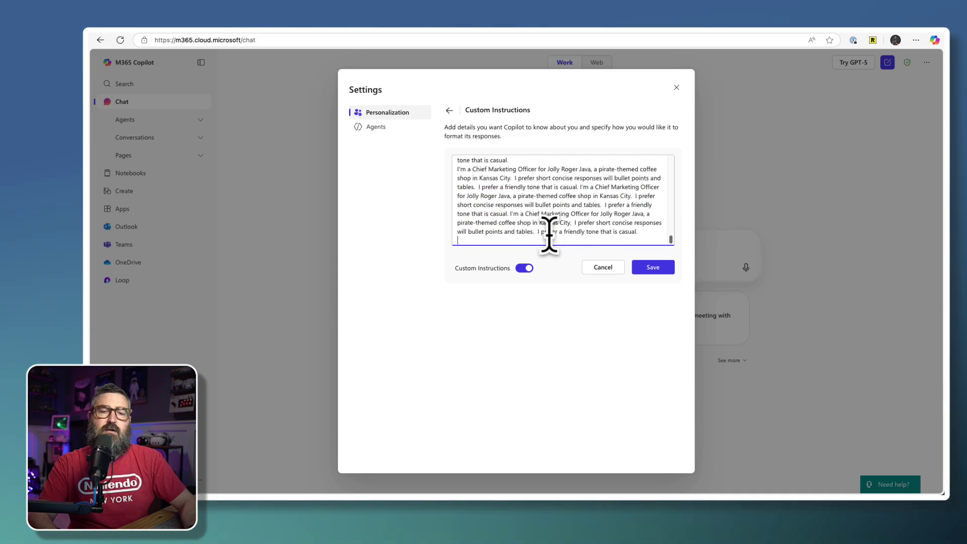
pyautogui.click(652, 268)
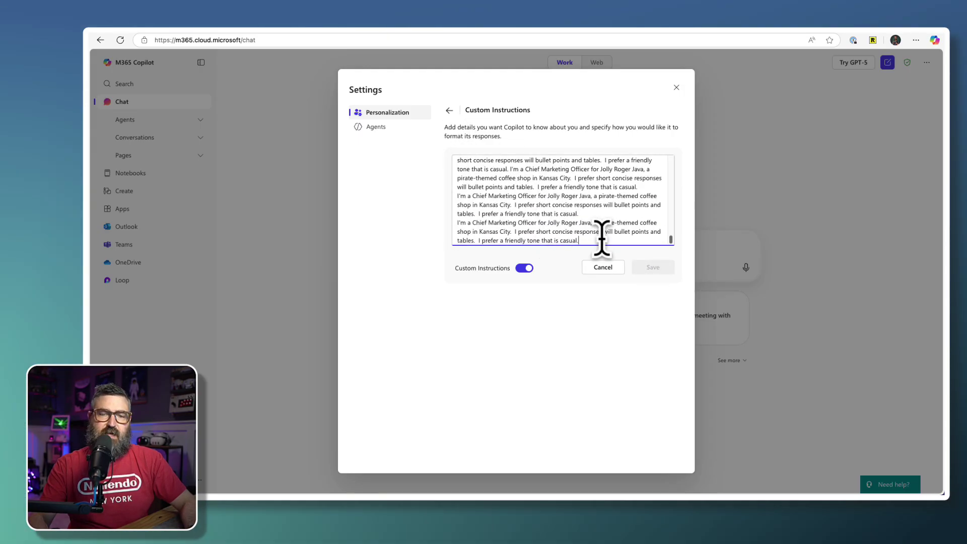
pyautogui.write("I'm a Chief Marketing Officer for Jolly Roger Java, a pirate-themed coffee shop in Kansas City.  I prefer short concise responses will bullet points and tables.  I prefer a friendly tone that is casual.")
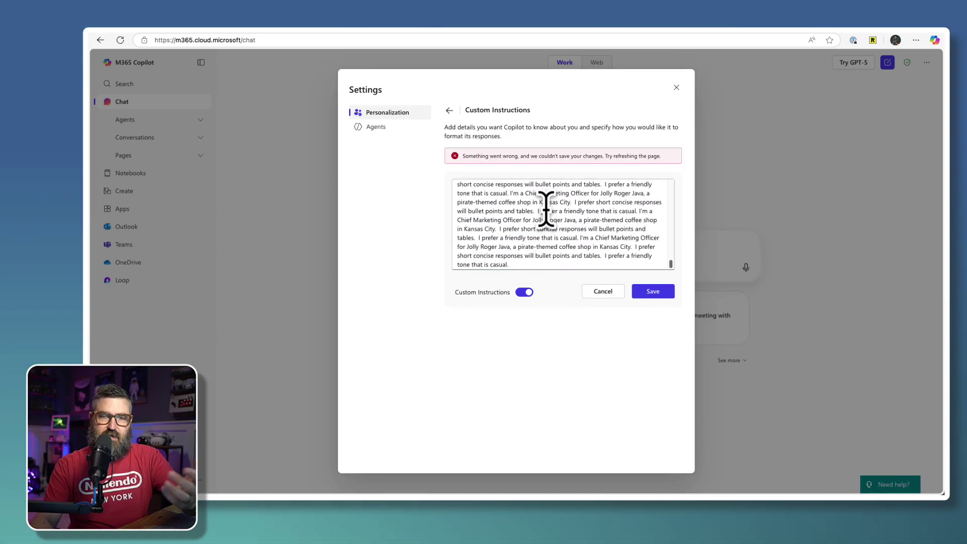
# Delete a block of duplicated instruction text and retry saving.
pyautogui.moveTo(475, 156); pyautogui.dragTo(642, 156)
pyautogui.click(600, 260)
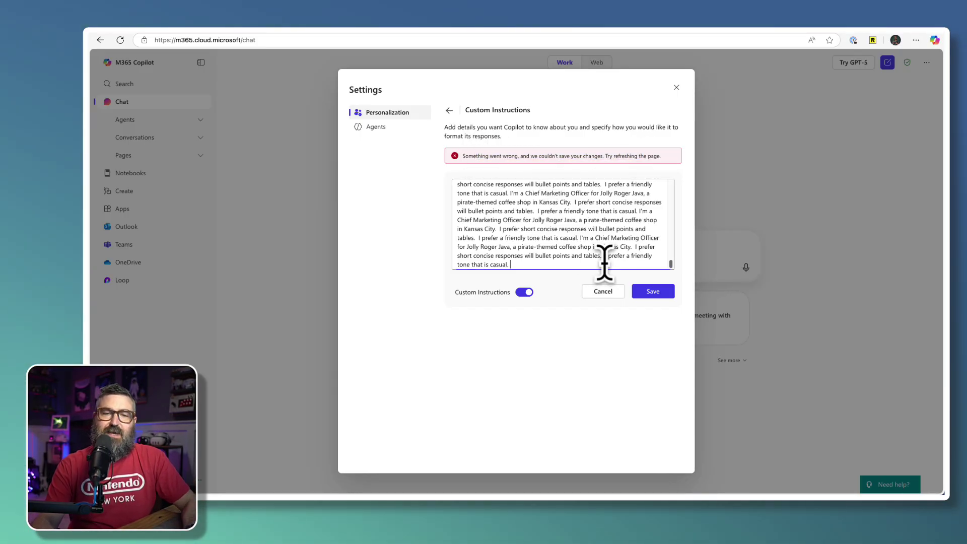
pyautogui.scroll(15, 572, 259)
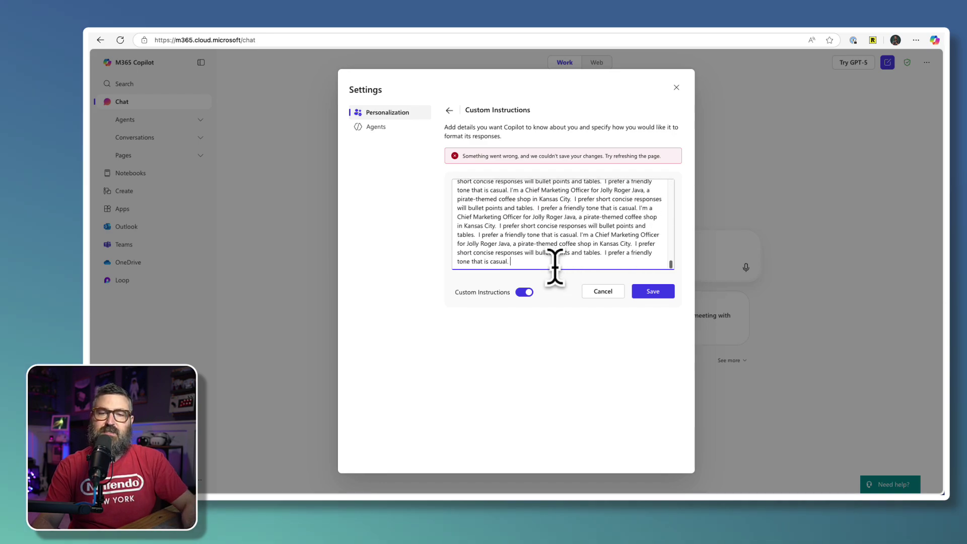
pyautogui.moveTo(550, 270); pyautogui.dragTo(453, 210)
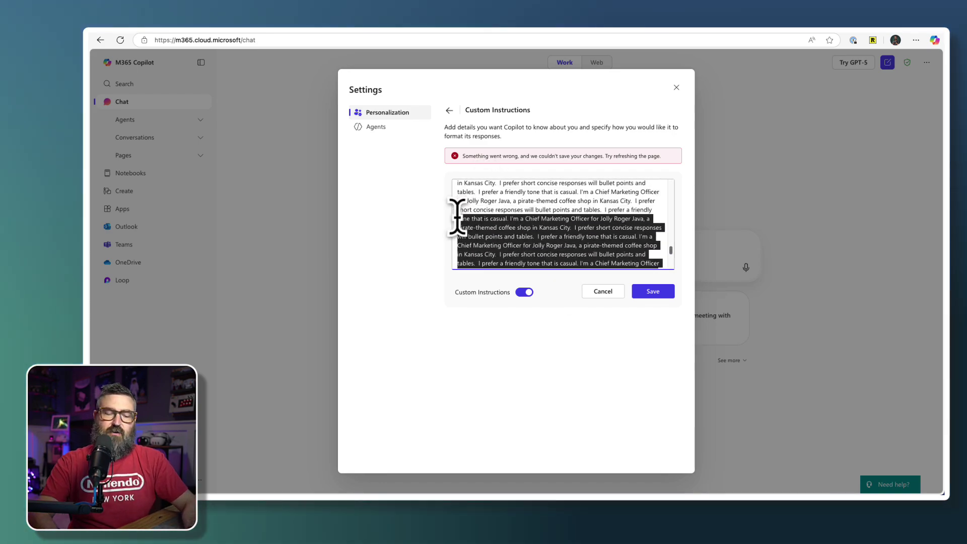
pyautogui.press('BackSpace')
pyautogui.click(651, 291)
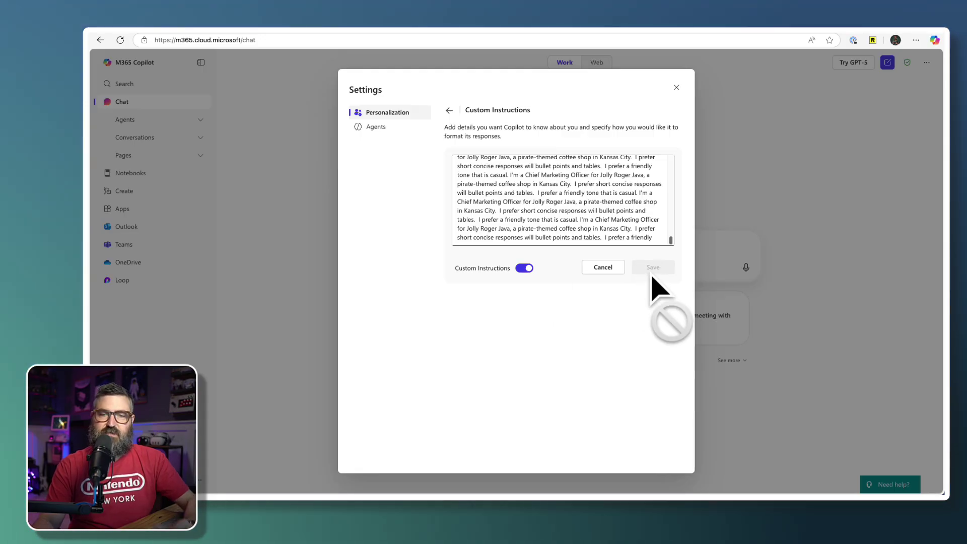
# Remove the remaining duplicates, keep one Jolly Roger Java paragraph, and save.
pyautogui.scroll(5, 602, 201)
pyautogui.scroll(5, 602, 204)
pyautogui.scroll(-10, 601, 204)
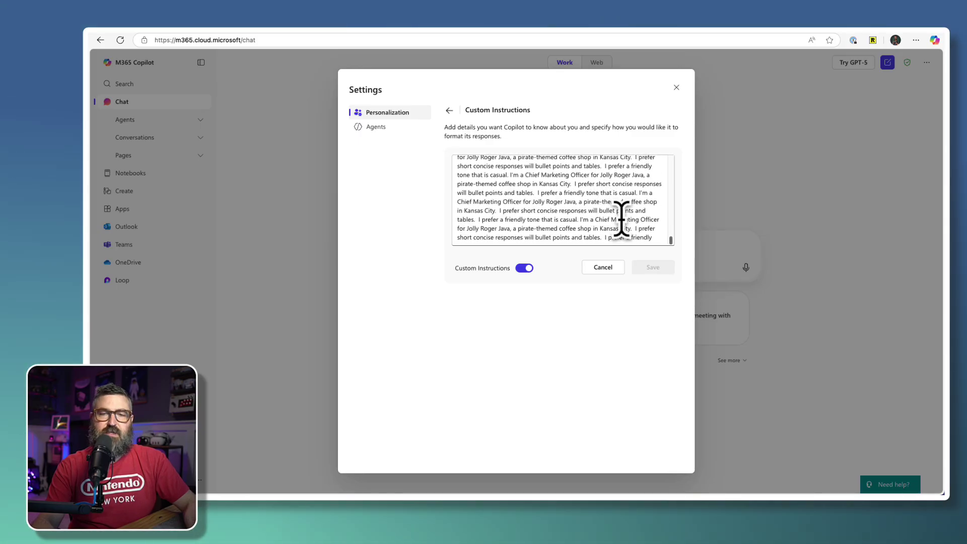
pyautogui.moveTo(653, 233); pyautogui.dragTo(452, 191)
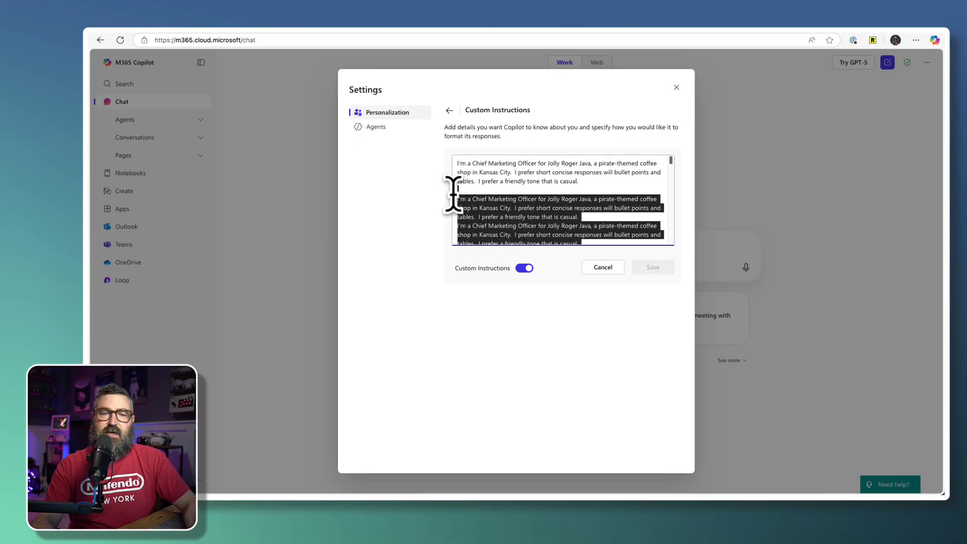
pyautogui.press('BackSpace')
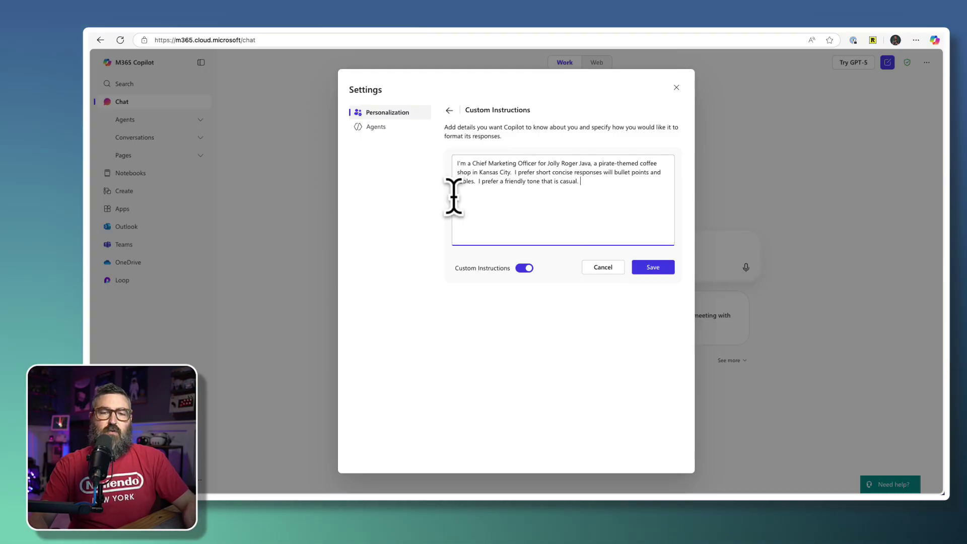
pyautogui.click(654, 268)
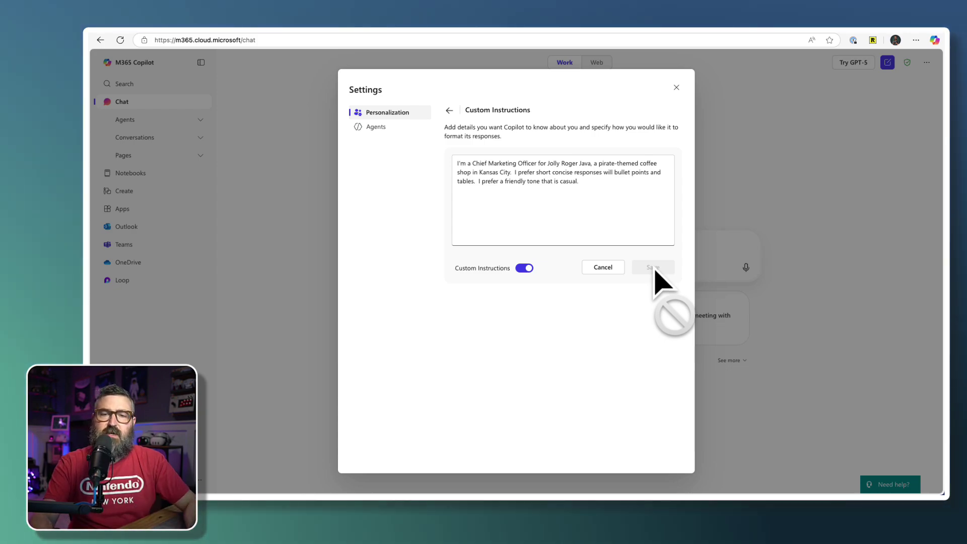
# Add the rule "Don't put 'em dashes' in responses." to the instructions and save.
pyautogui.click(626, 186)
pyautogui.press('Return')
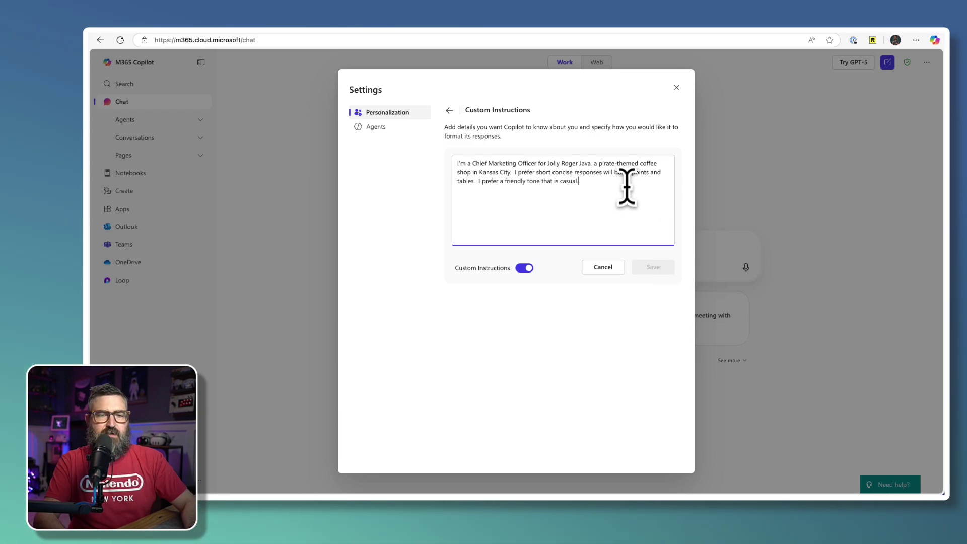
pyautogui.write("Don't put 'em dash")
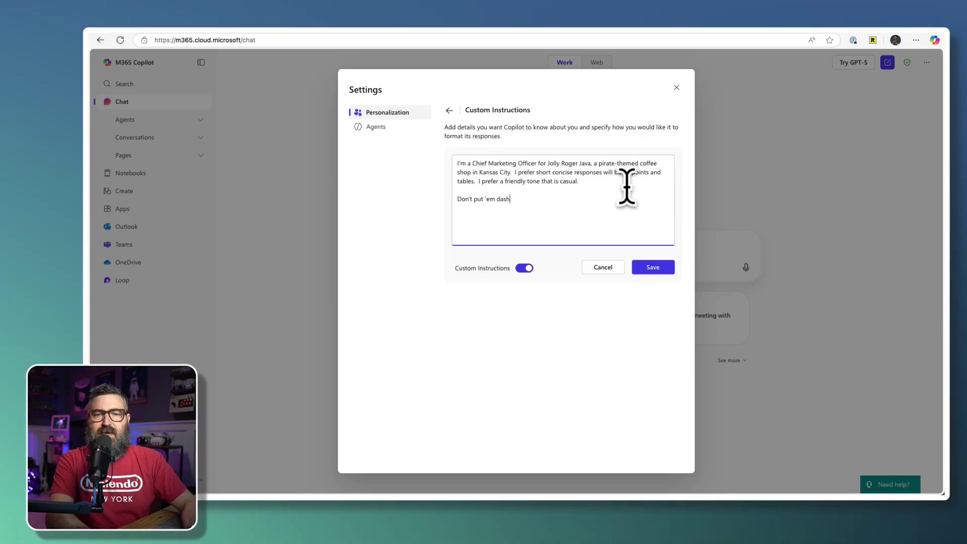
pyautogui.write("es' in presponses.")
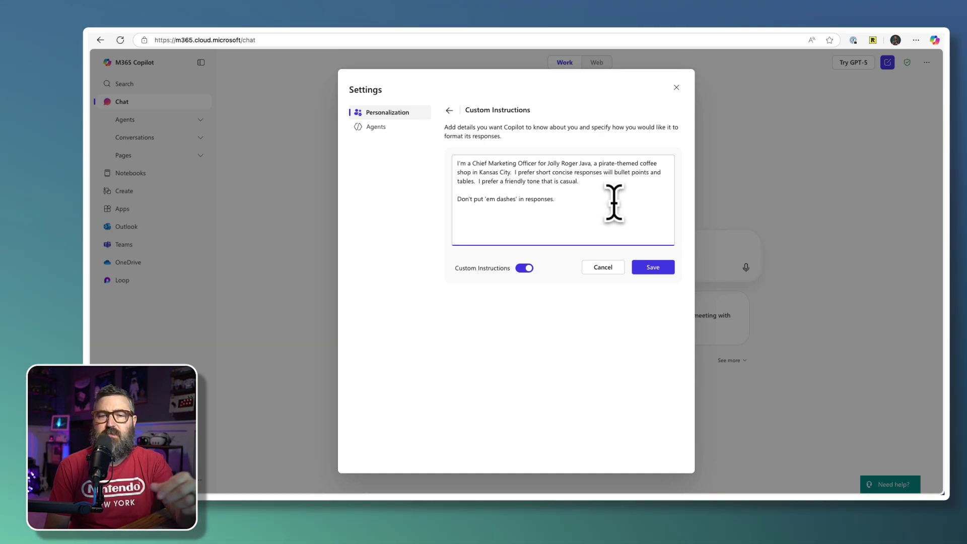
pyautogui.click(500, 352)
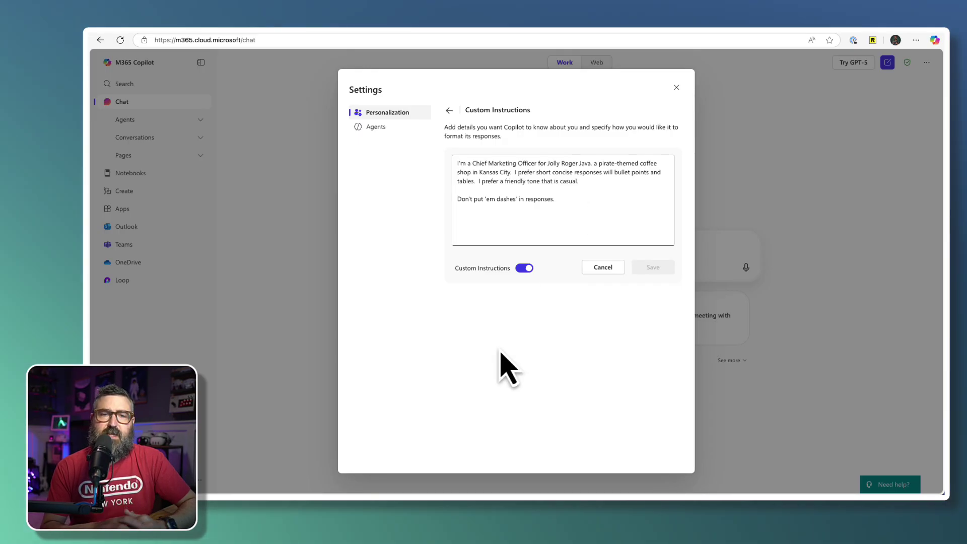
# Add a line saying your day is lots of PowerPoint presentations and visuals, not Excel.
pyautogui.press('Return')
pyautogui.press('Return')
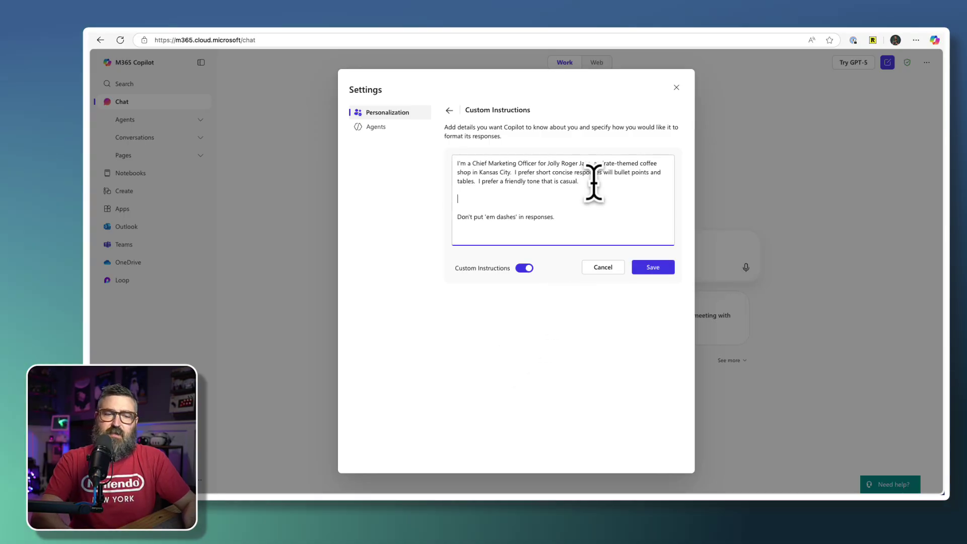
pyautogui.write('My day o')
pyautogui.write('onsists of making lots of po')
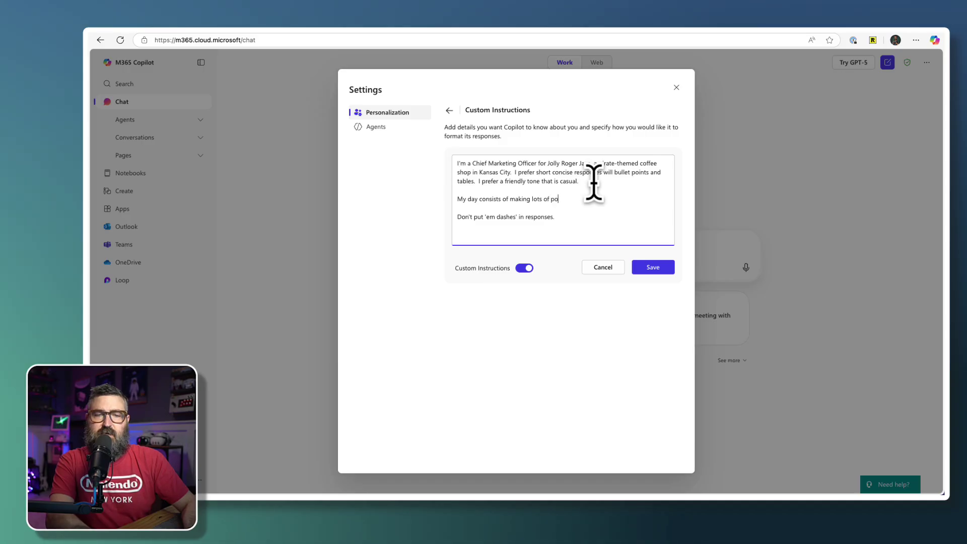
pyautogui.write('werpoint presentations and visuals.')
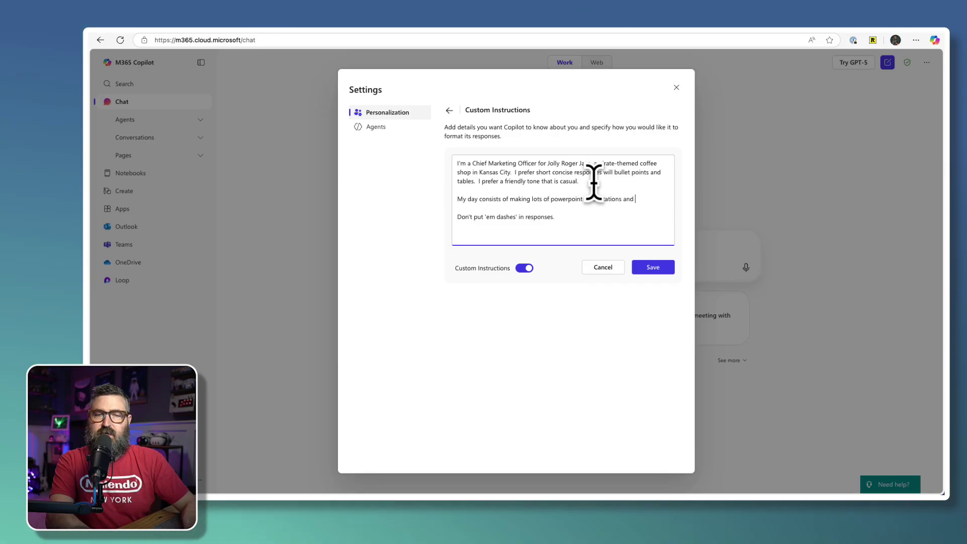
pyautogui.write("  I don't use Excel very much in my day to day.")
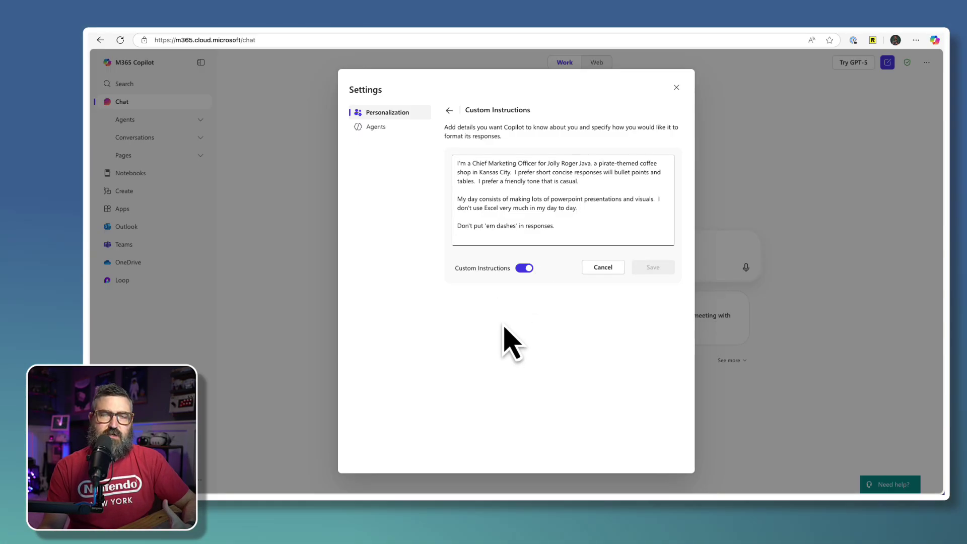
# Return to personalization and open the list of saved Copilot memories.
pyautogui.click(449, 111)
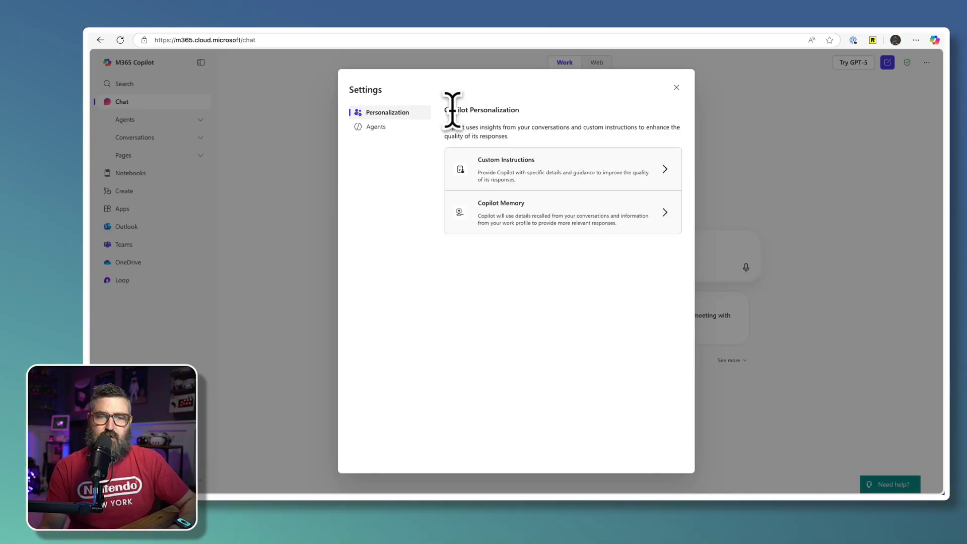
pyautogui.click(504, 222)
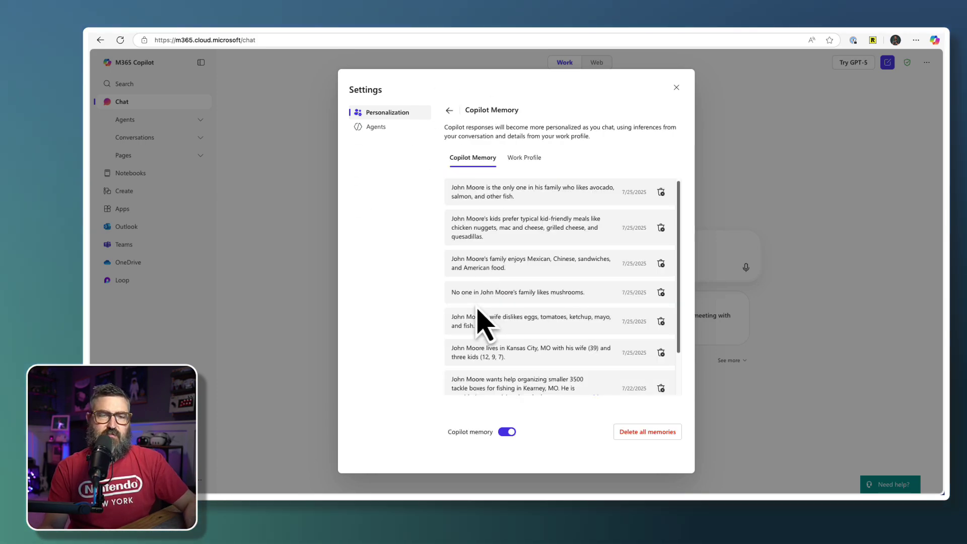
pyautogui.scroll(-1, 558, 225)
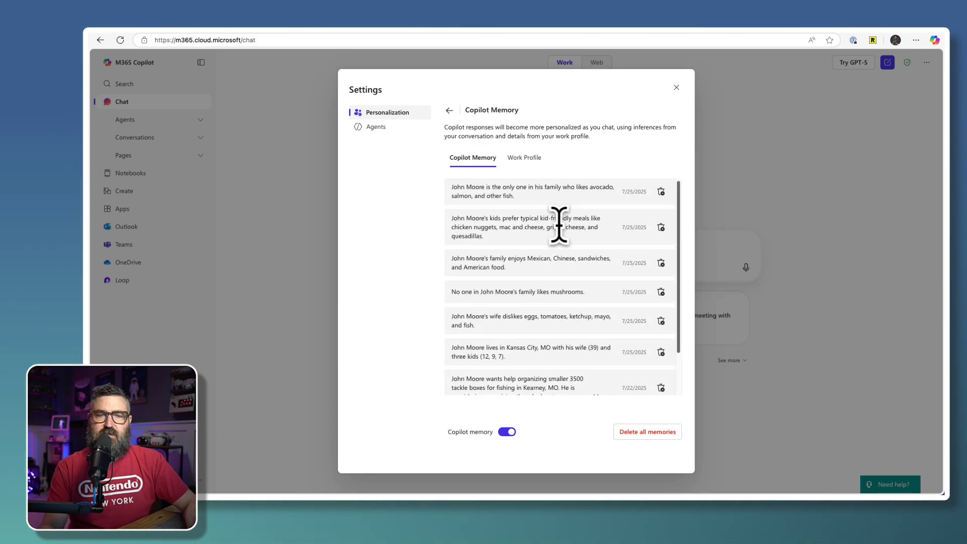
pyautogui.scroll(-3, 559, 225)
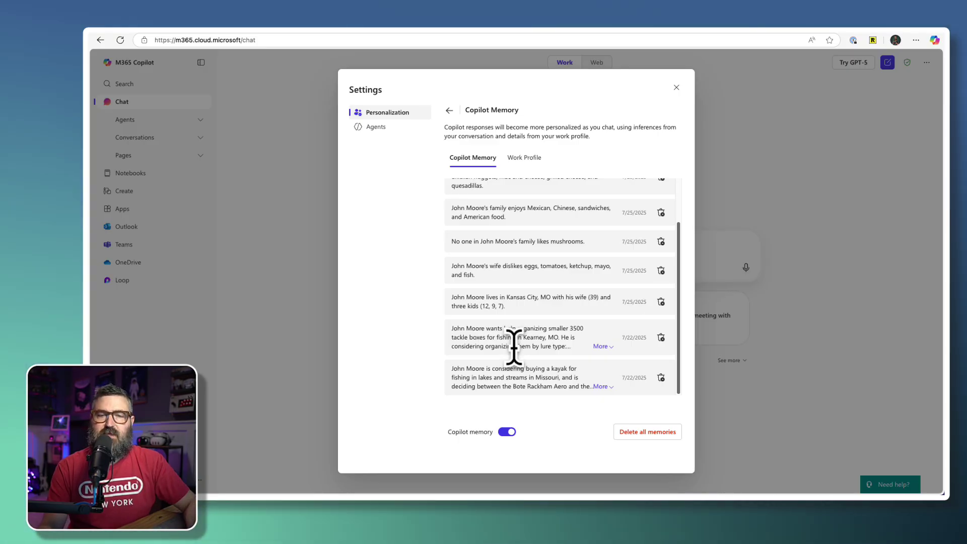
# Clear the tackle-box memory and other highlighted memory entries.
pyautogui.moveTo(571, 347); pyautogui.dragTo(465, 330)
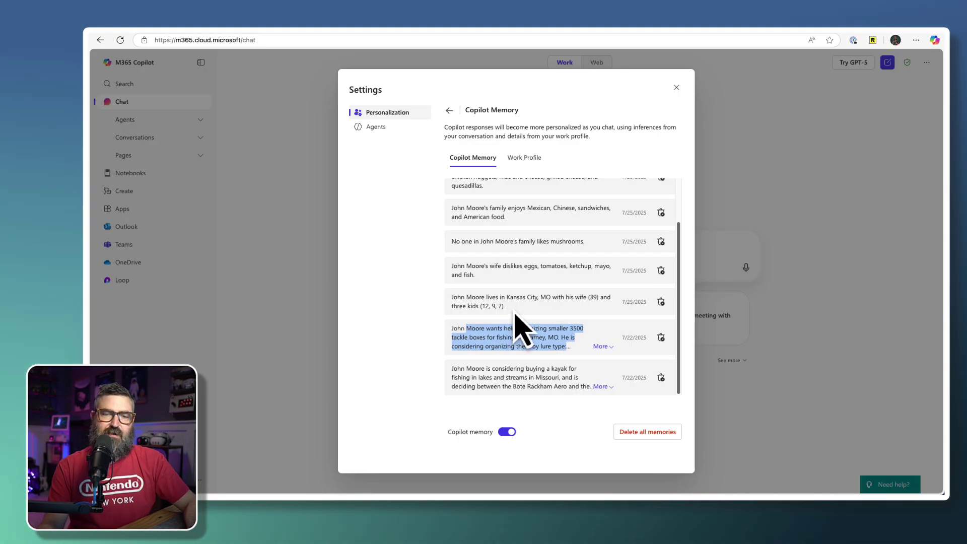
pyautogui.moveTo(519, 328); pyautogui.dragTo(501, 210)
pyautogui.click(503, 271)
pyautogui.scroll(2, 516, 302)
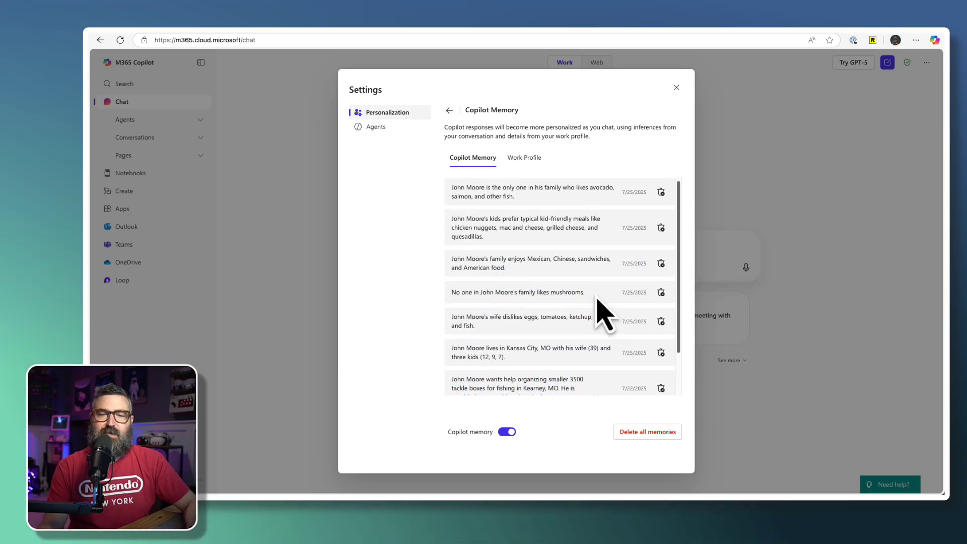
pyautogui.moveTo(597, 298); pyautogui.dragTo(483, 266)
pyautogui.click(485, 271)
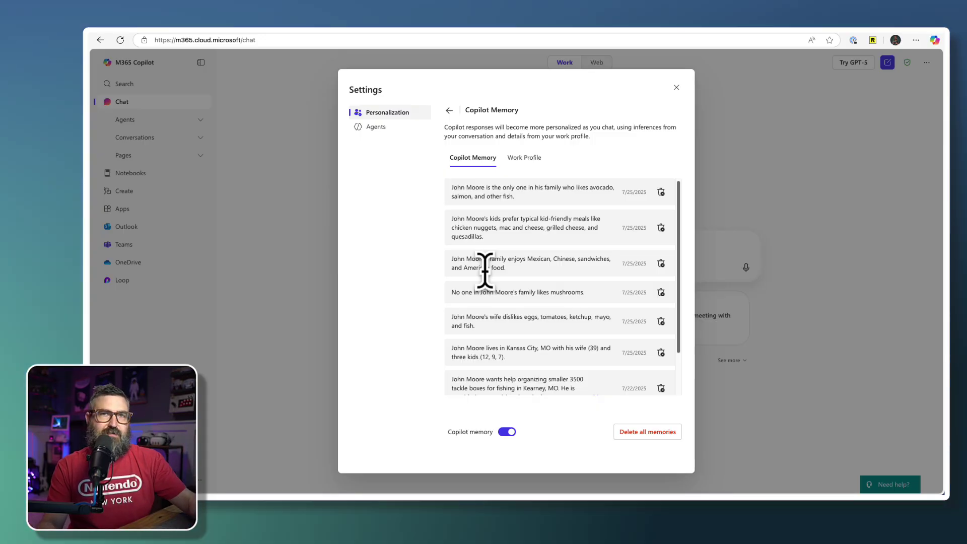
# Delete the memory saying nobody in the family likes mushrooms.
pyautogui.scroll(-2, 485, 270)
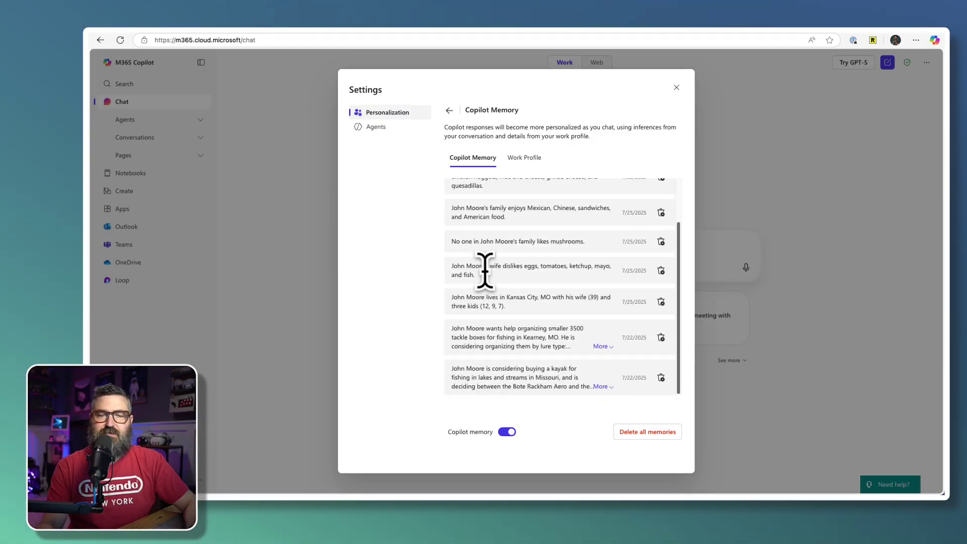
pyautogui.scroll(2, 485, 270)
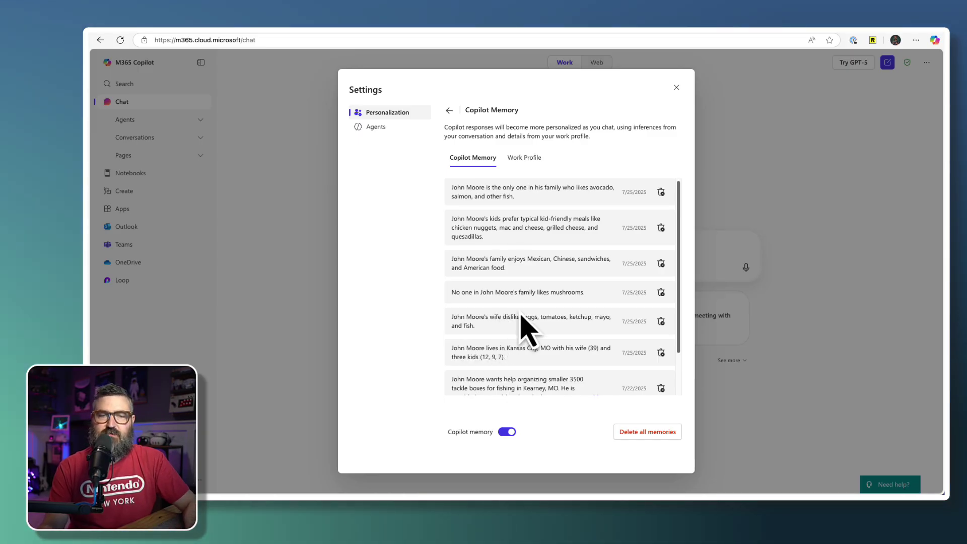
pyautogui.moveTo(524, 293); pyautogui.dragTo(477, 291)
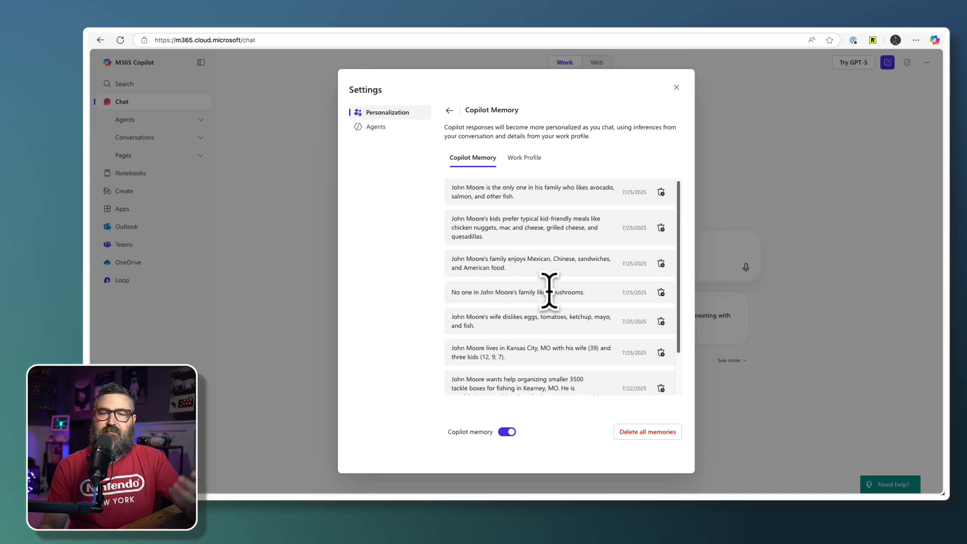
pyautogui.moveTo(549, 291); pyautogui.dragTo(495, 291)
pyautogui.click(496, 292)
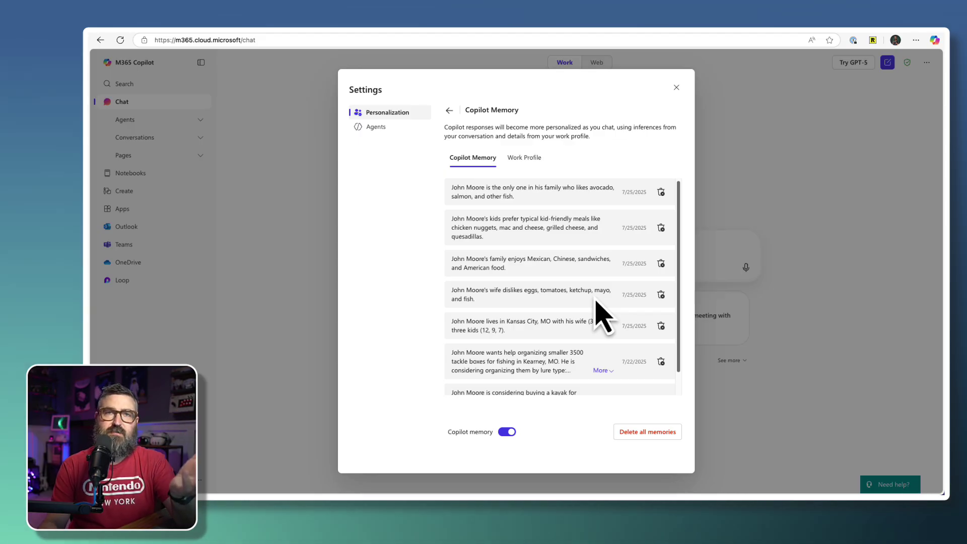
# Toggle Copilot memory off and back on, then delete all memories and confirm.
pyautogui.click(508, 432)
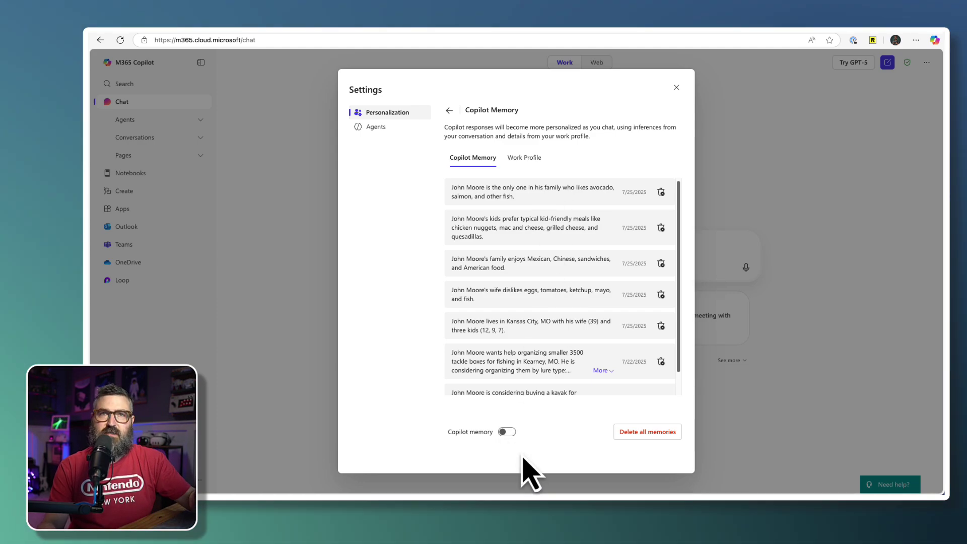
pyautogui.click(506, 431)
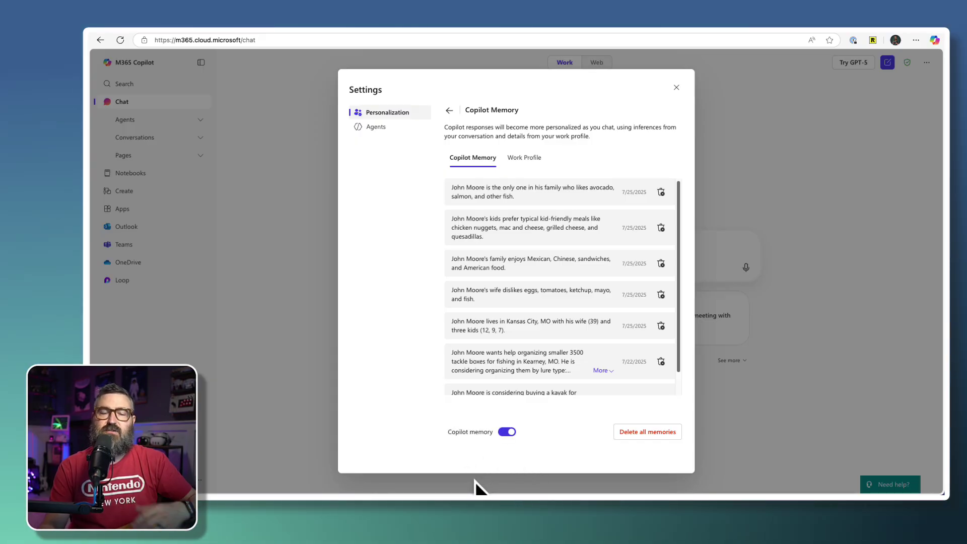
pyautogui.click(648, 433)
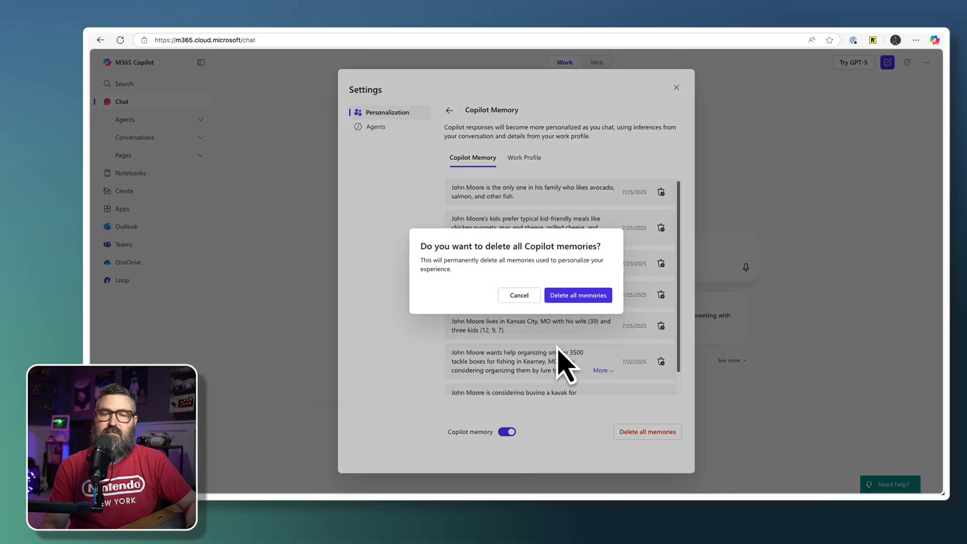
pyautogui.click(579, 296)
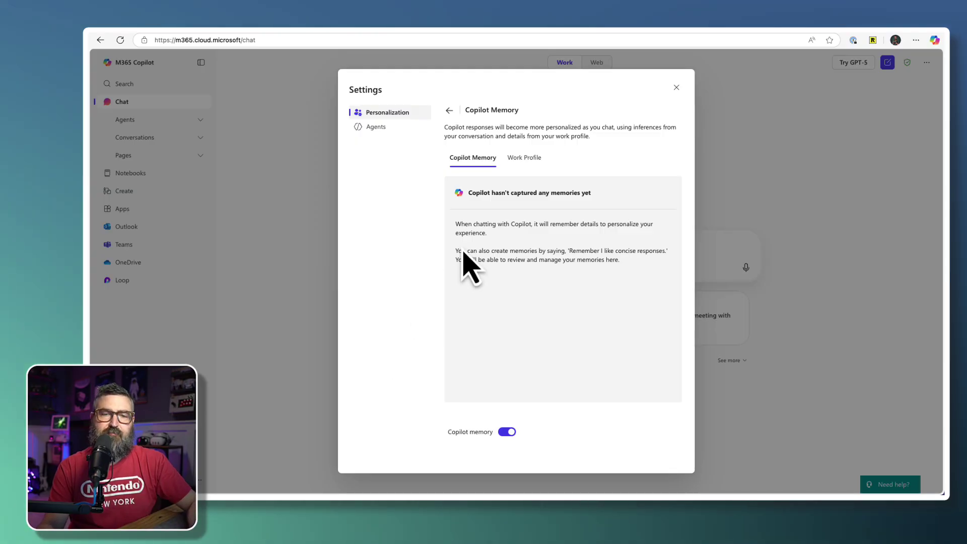
# View the Work Profile information, then go back to the personalization overview.
pyautogui.click(519, 160)
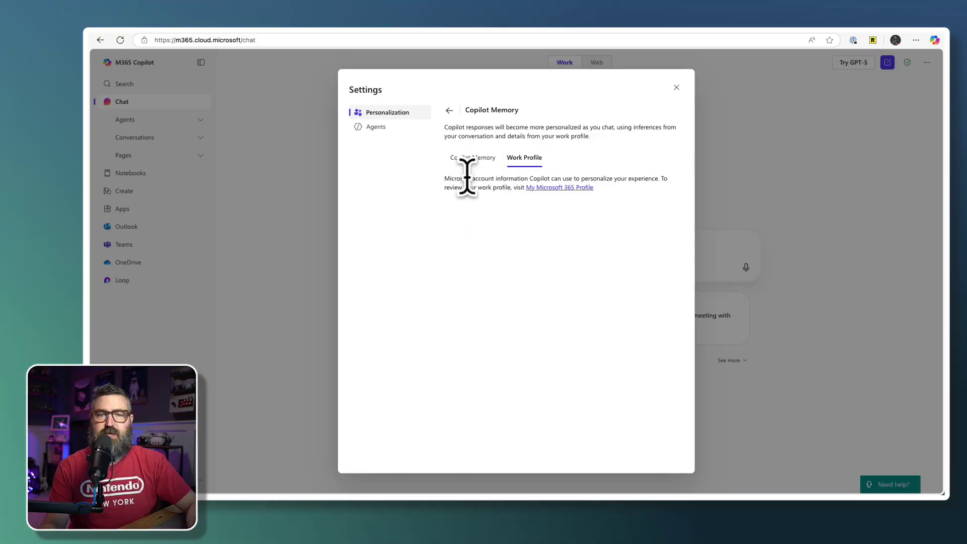
pyautogui.click(448, 110)
pyautogui.press('Escape')
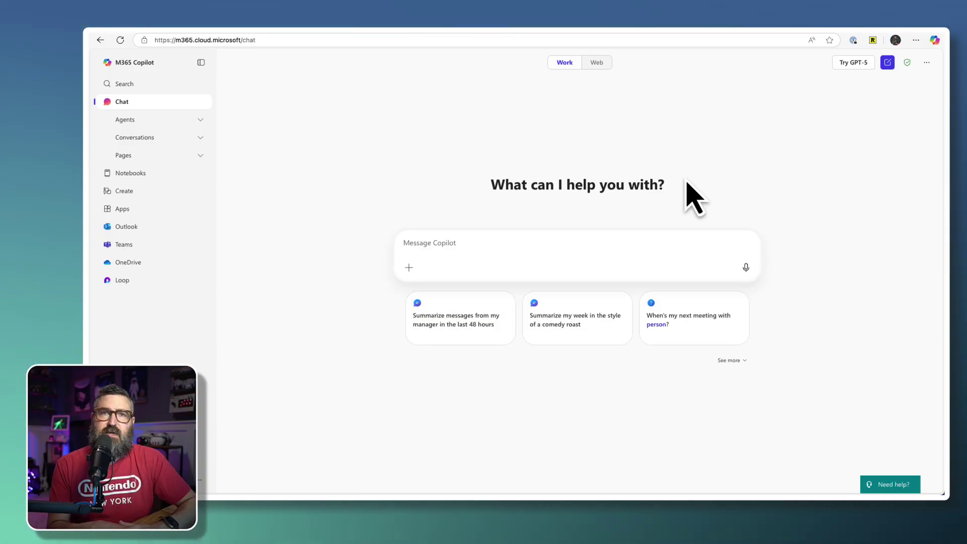
# Send a prompt asking Copilot for 10 questions about you, asked one at a time.
pyautogui.click(453, 240)
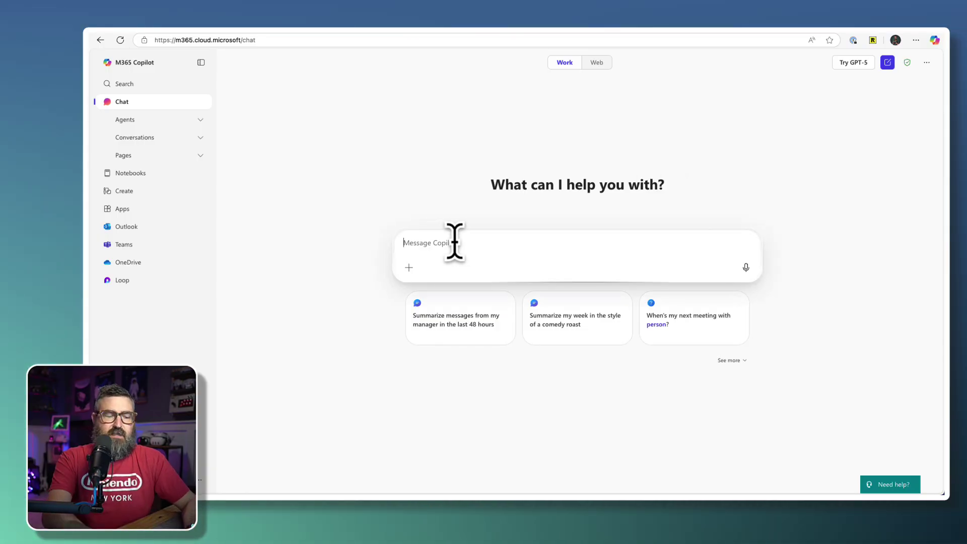
pyautogui.write('Ask me ')
pyautogui.write('10 questions ')
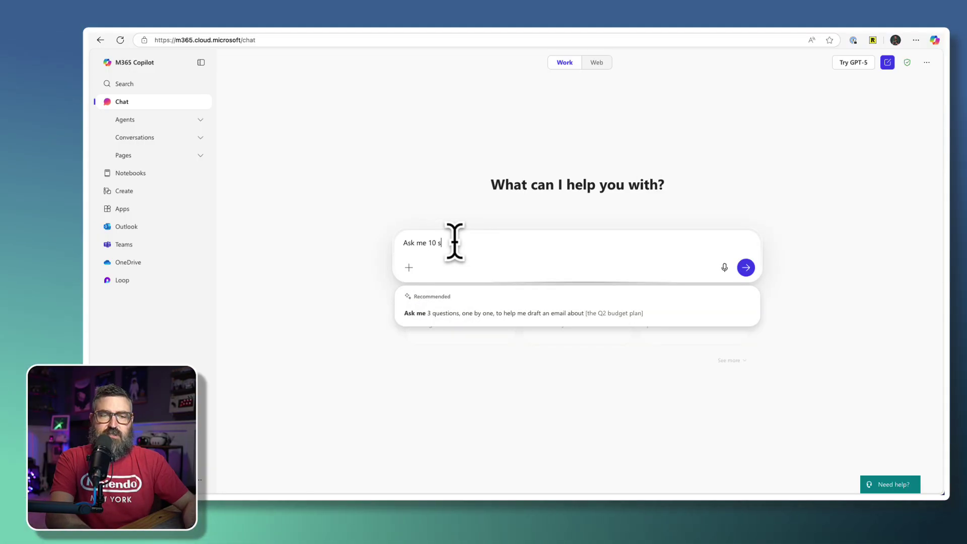
pyautogui.write('about ')
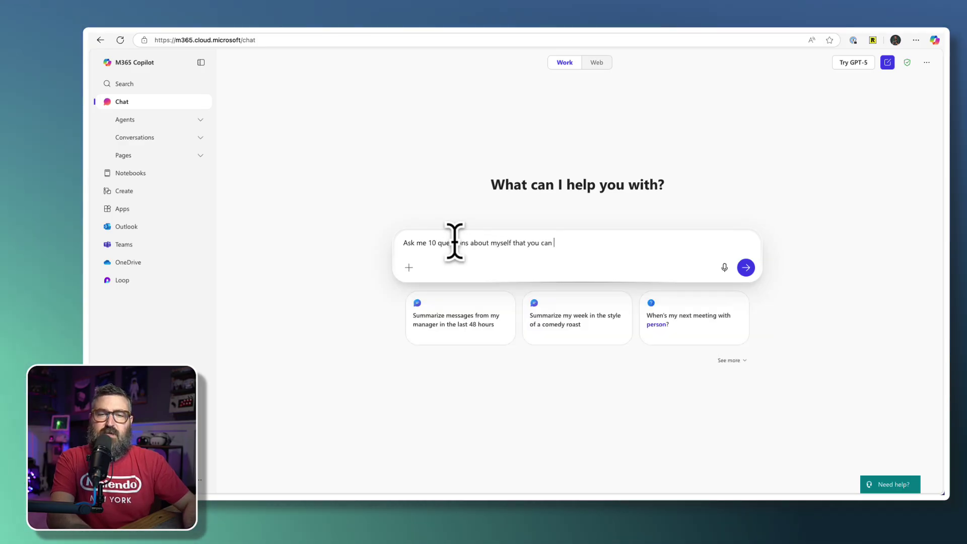
pyautogui.write('my')
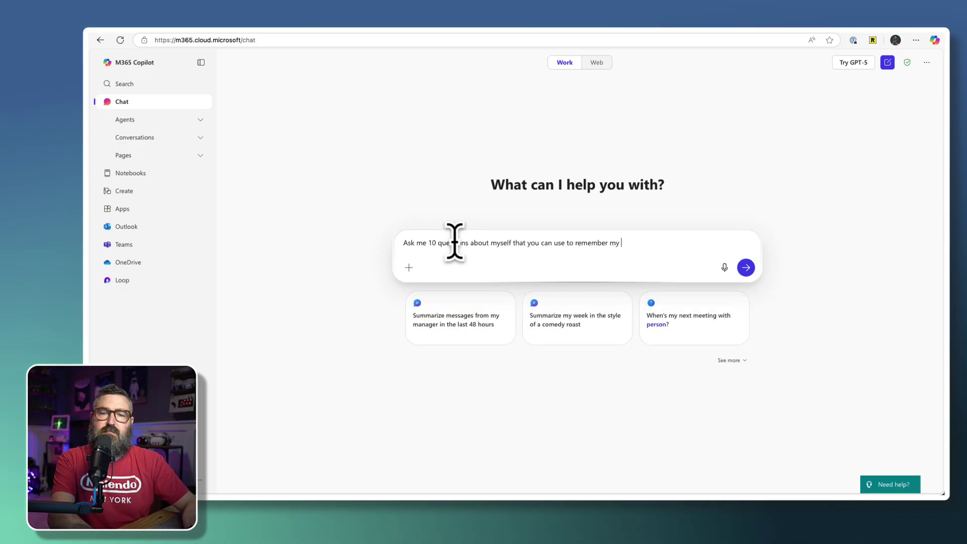
pyautogui.press('BackSpace')
pyautogui.press('BackSpace')
pyautogui.write('things about.')
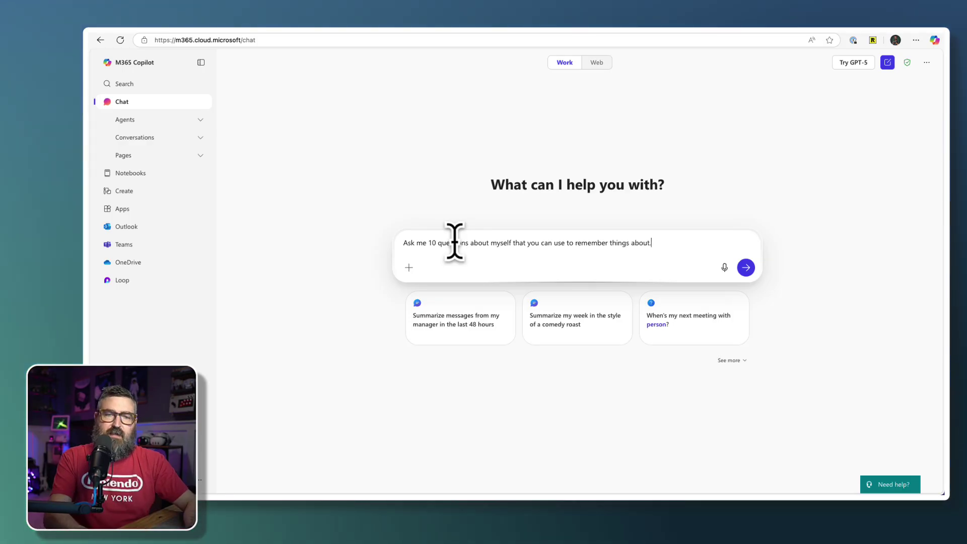
pyautogui.press('BackSpace')
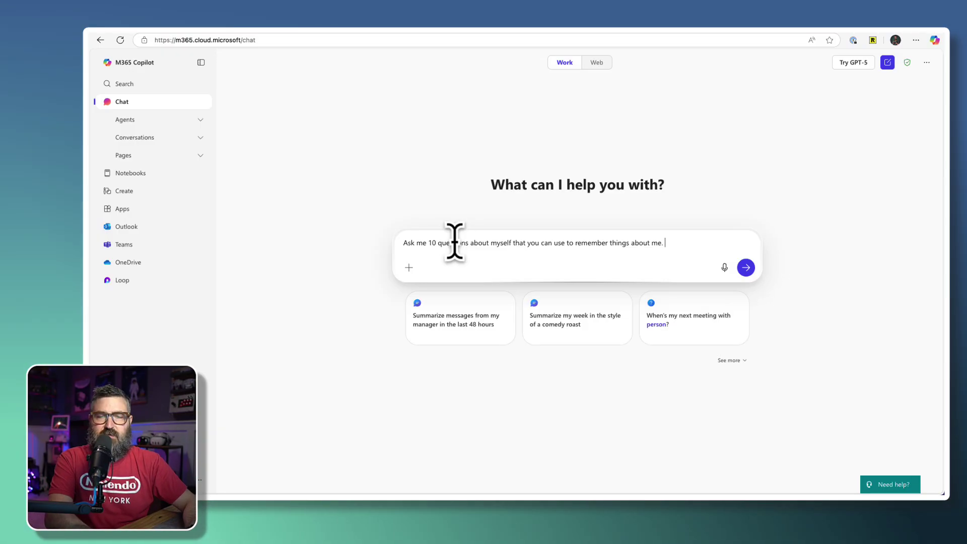
pyautogui.write('Ask me the quest')
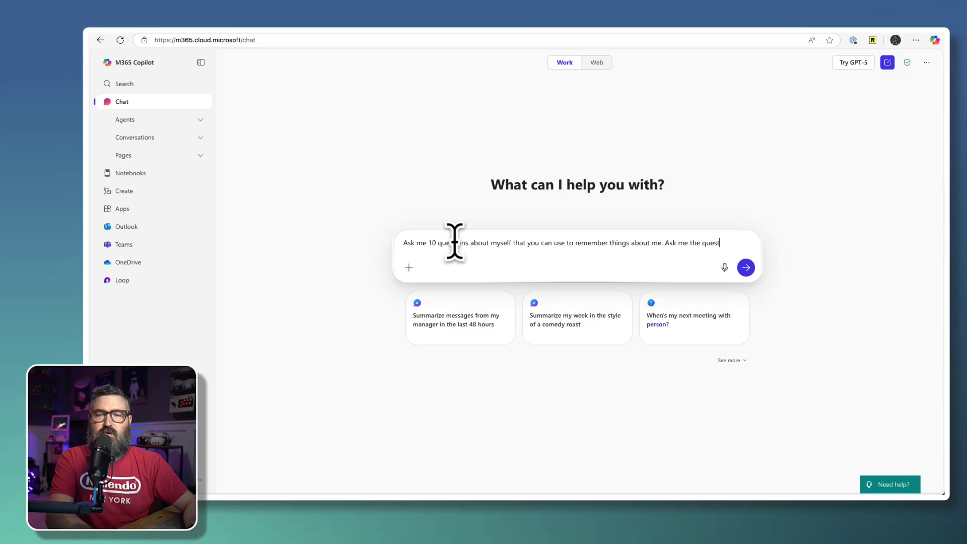
pyautogui.write('ions one ')
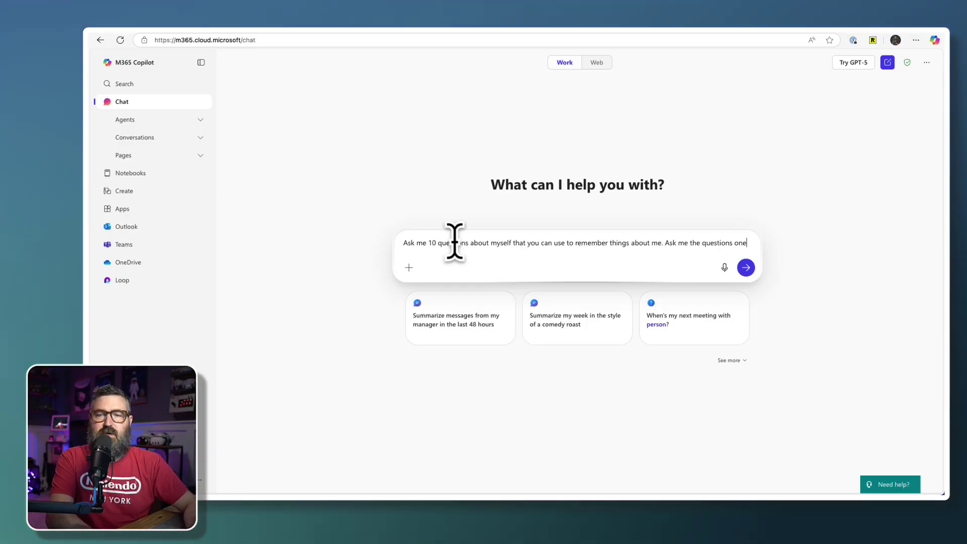
pyautogui.write('at a time and wait for my answer.')
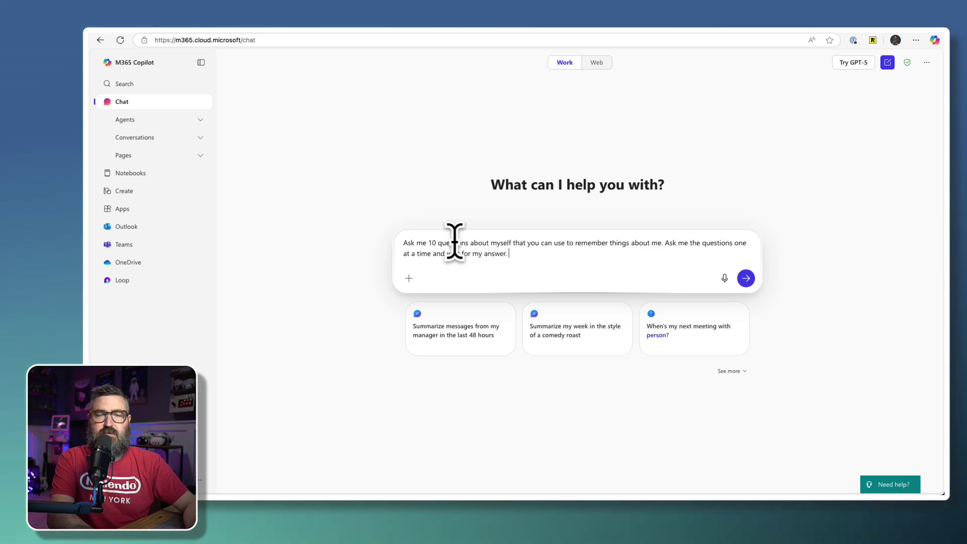
pyautogui.press('Return')
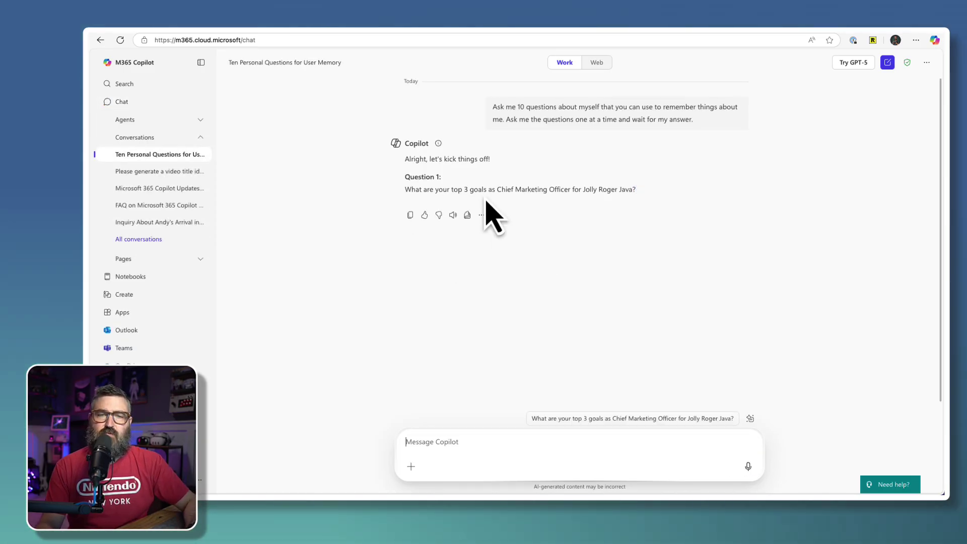
# Answer with three goals: grow the bottom line, expand to new markets, provide the region's best coffee.
pyautogui.click(429, 442)
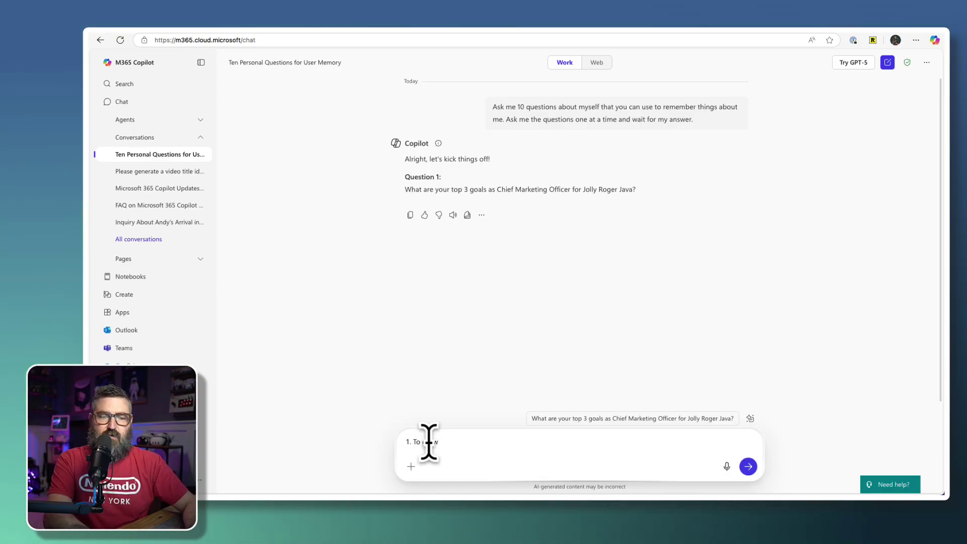
pyautogui.write('1. To grow our bottom line.')
pyautogui.hotkey('shift', 'Return')
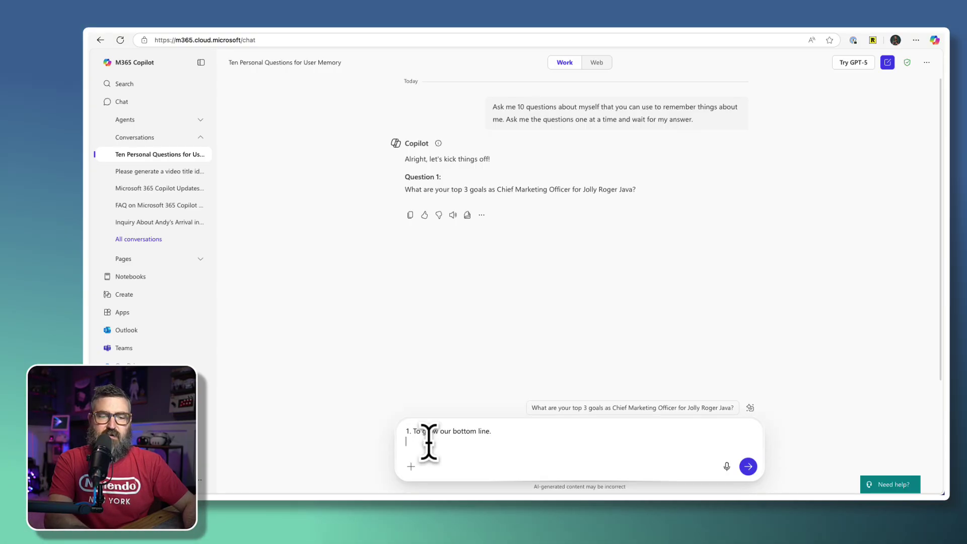
pyautogui.write('2. TO')
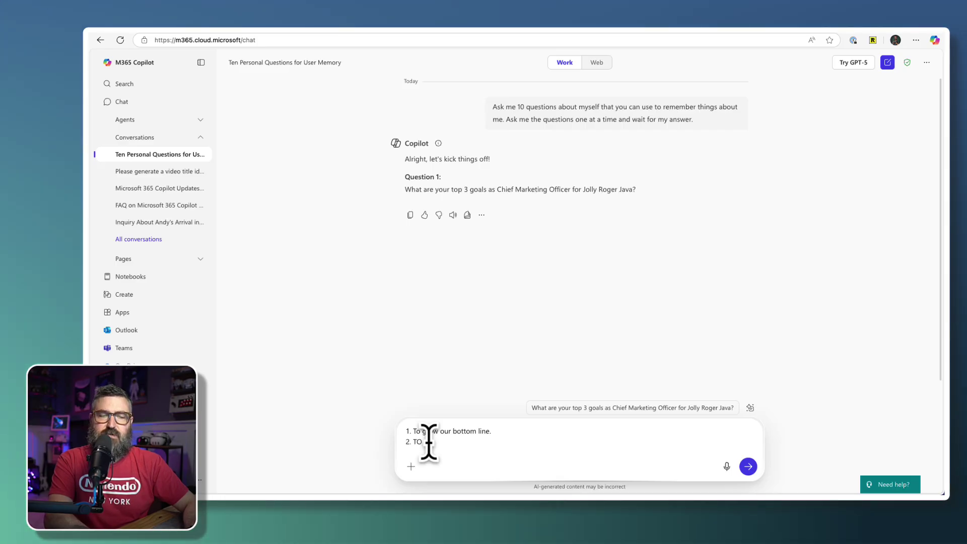
pyautogui.press('BackSpace')
pyautogui.write('o')
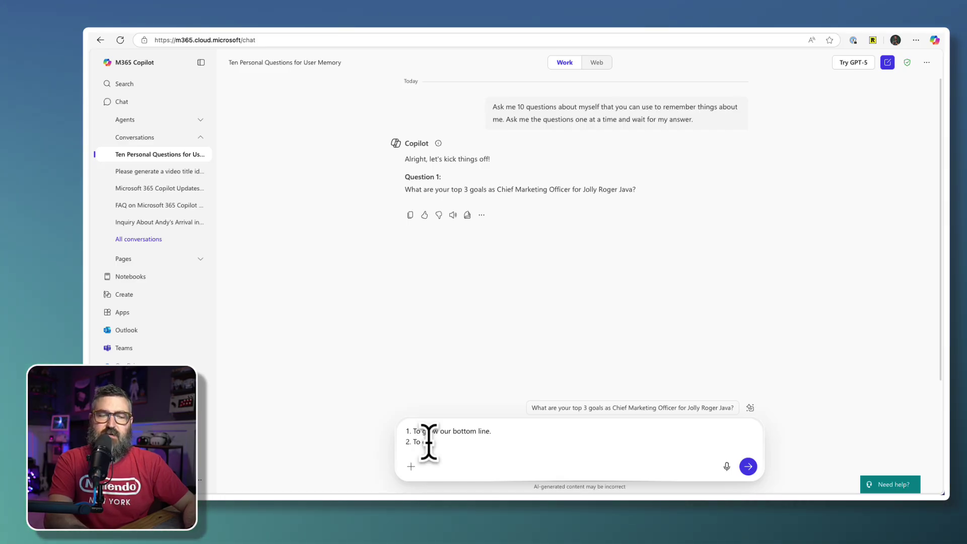
pyautogui.write(' go and to new markets.')
pyautogui.hotkey('shift', 'Return')
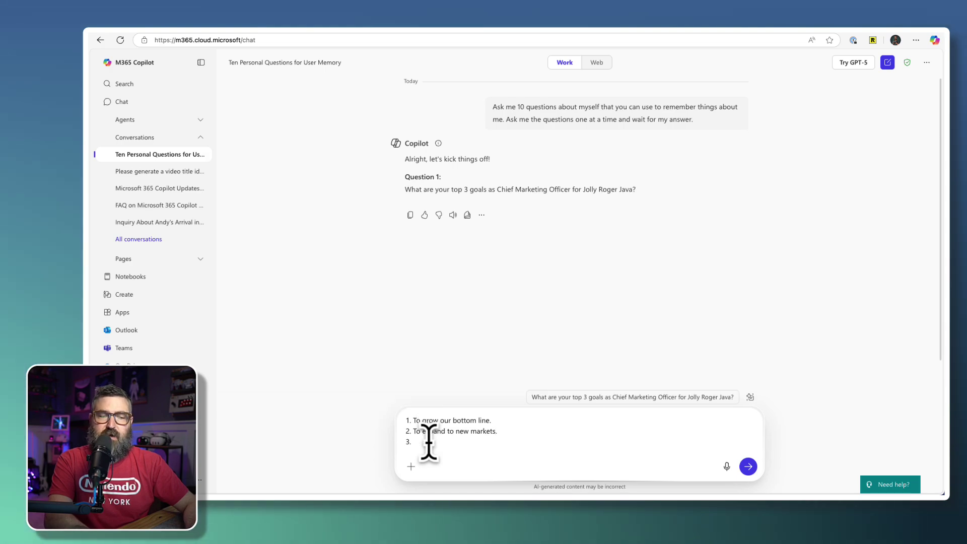
pyautogui.write('3. To grow')
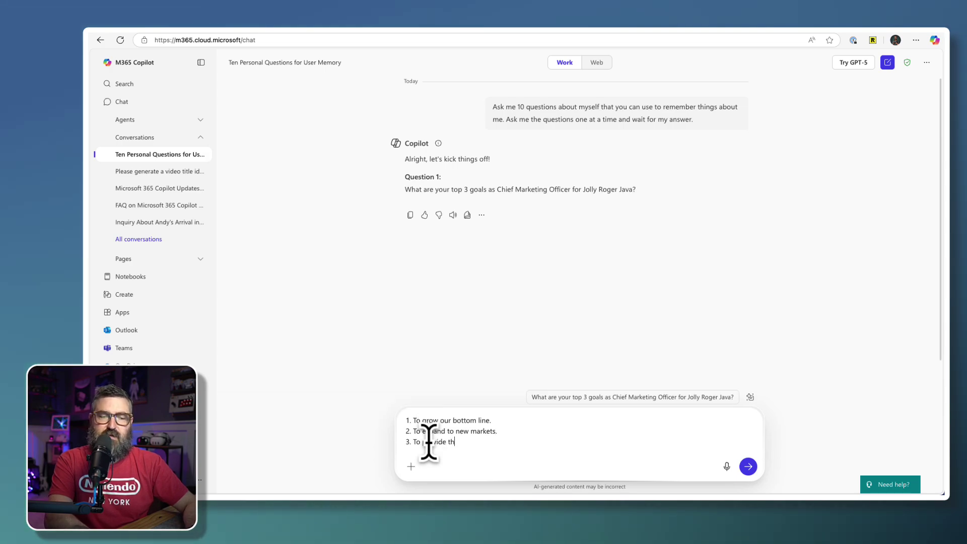
pyautogui.write('ide the best coffee in ')
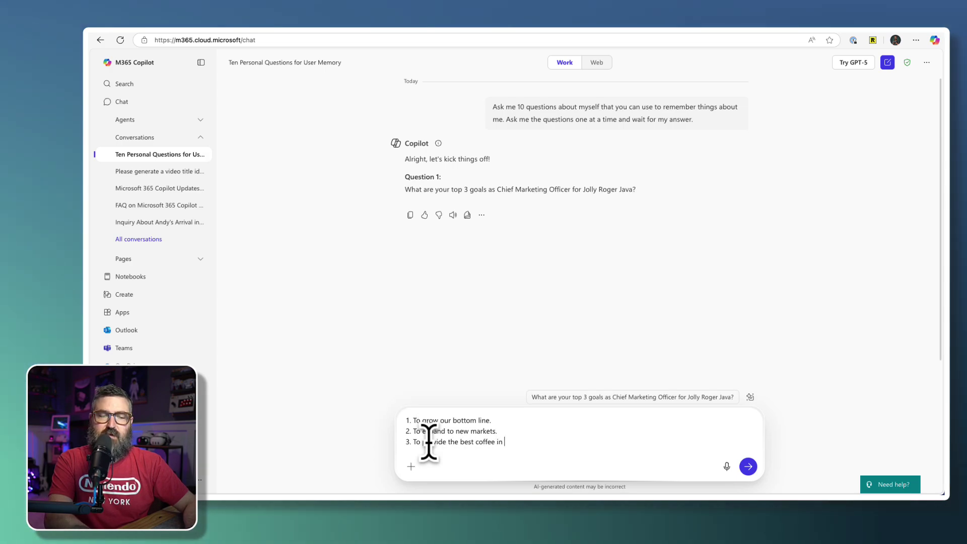
pyautogui.write('my region.')
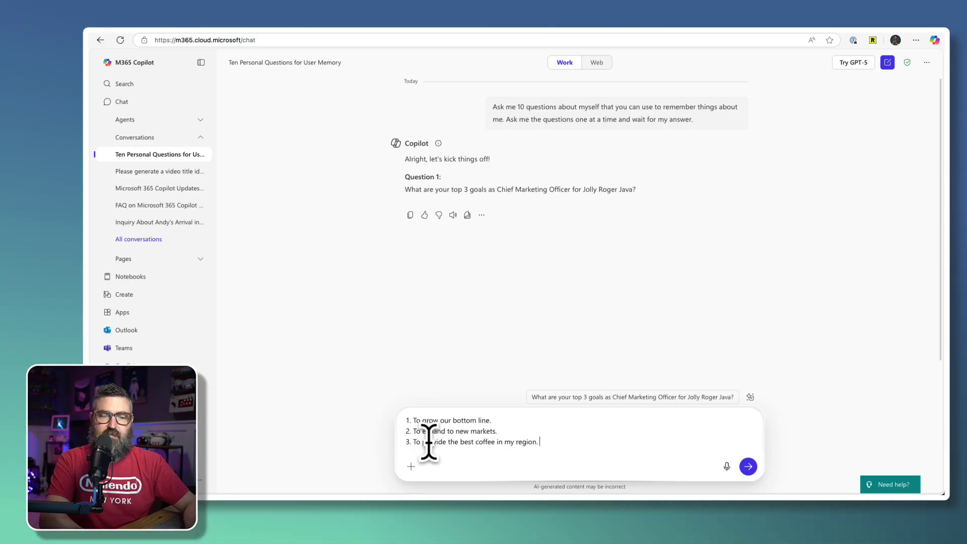
pyautogui.press('Return')
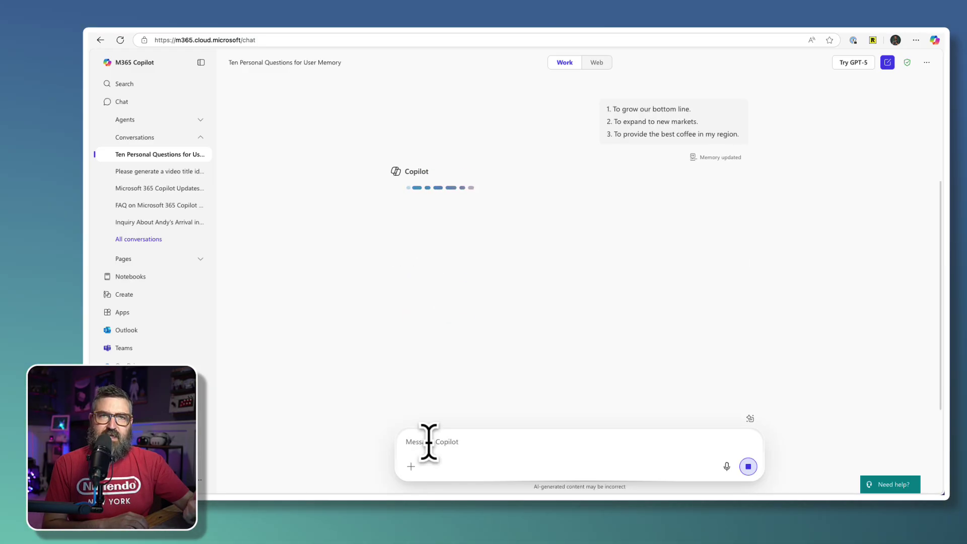
pyautogui.moveTo(695, 158)
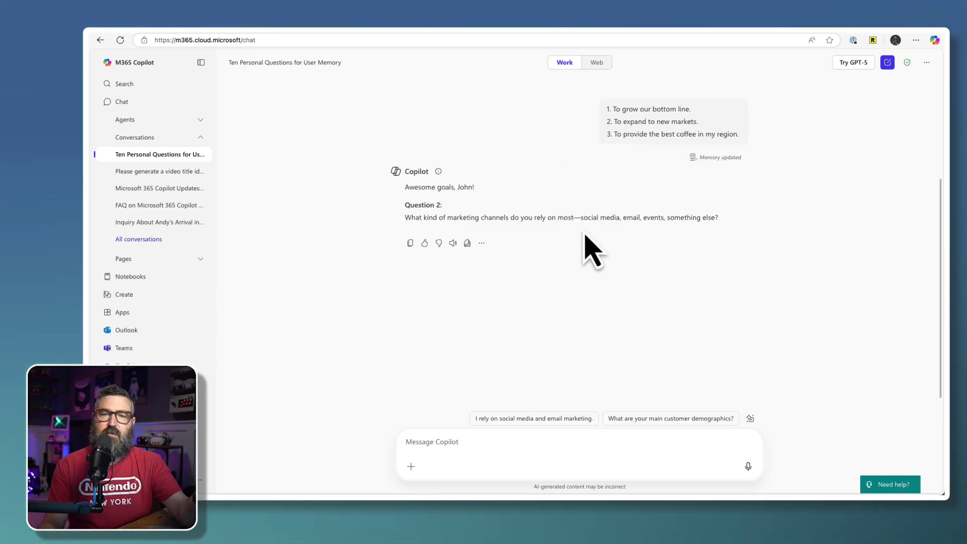
# Reply that you rely on social media (Instagram, TikTok, Facebook), local events and small business sponsorships.
pyautogui.click(434, 442)
pyautogui.write('I rely on social me')
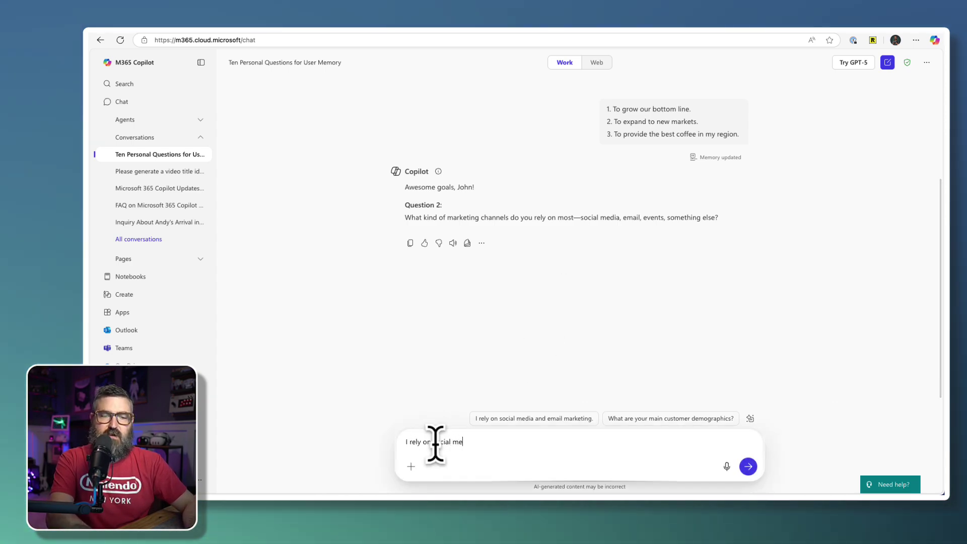
pyautogui.write('dia (Insta')
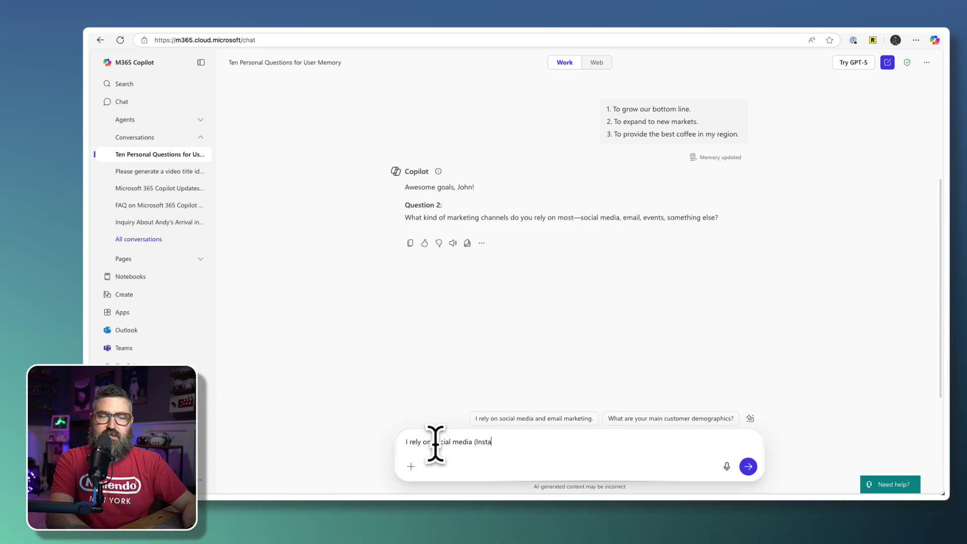
pyautogui.write('gram, Tik')
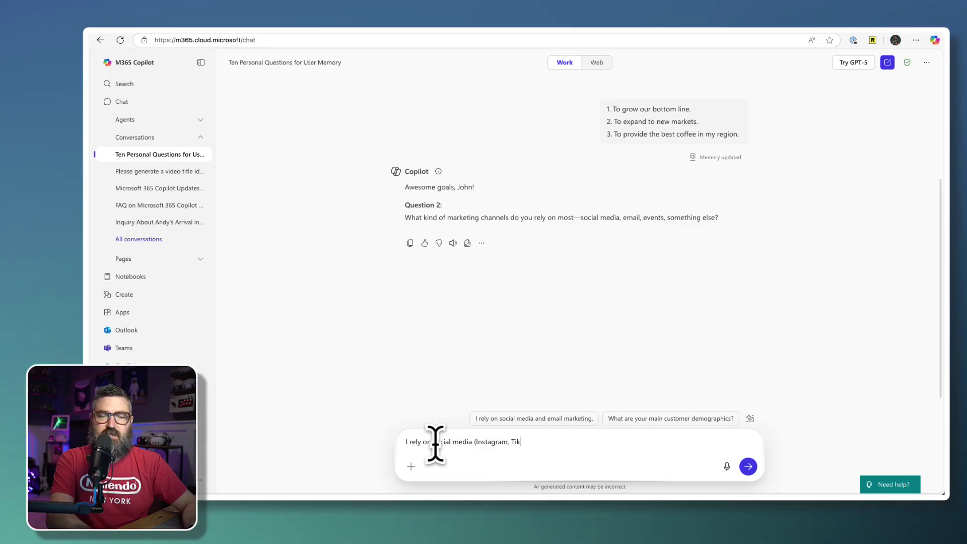
pyautogui.write('Tok, F')
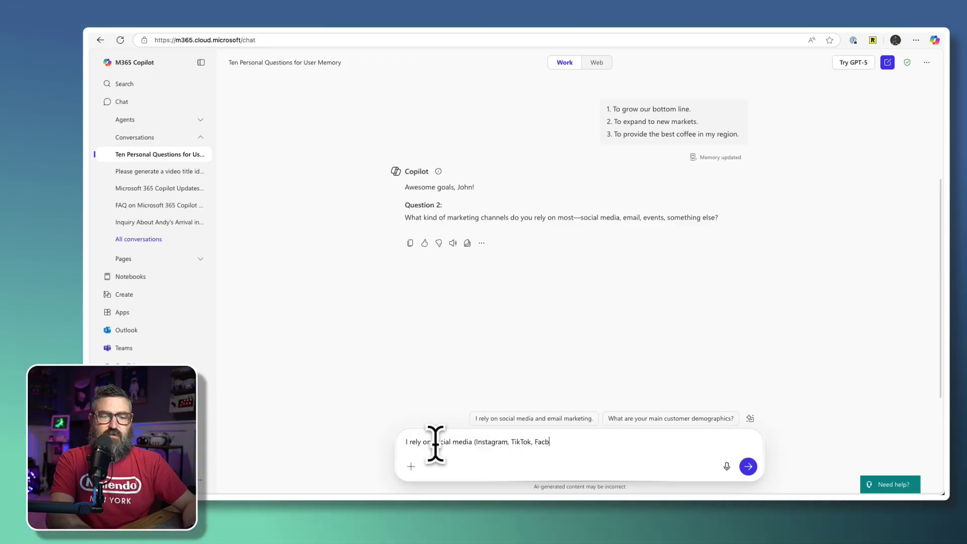
pyautogui.write('acebook), ')
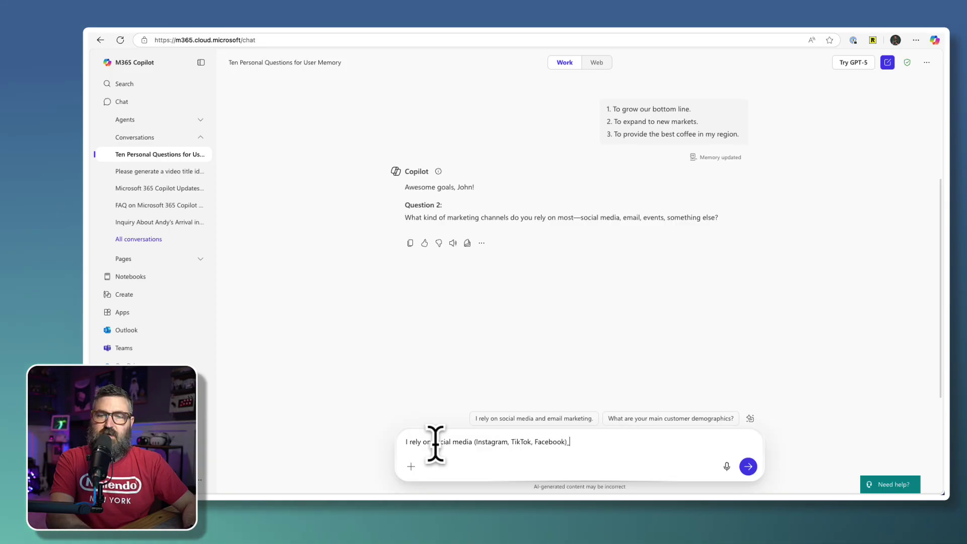
pyautogui.write('local events,')
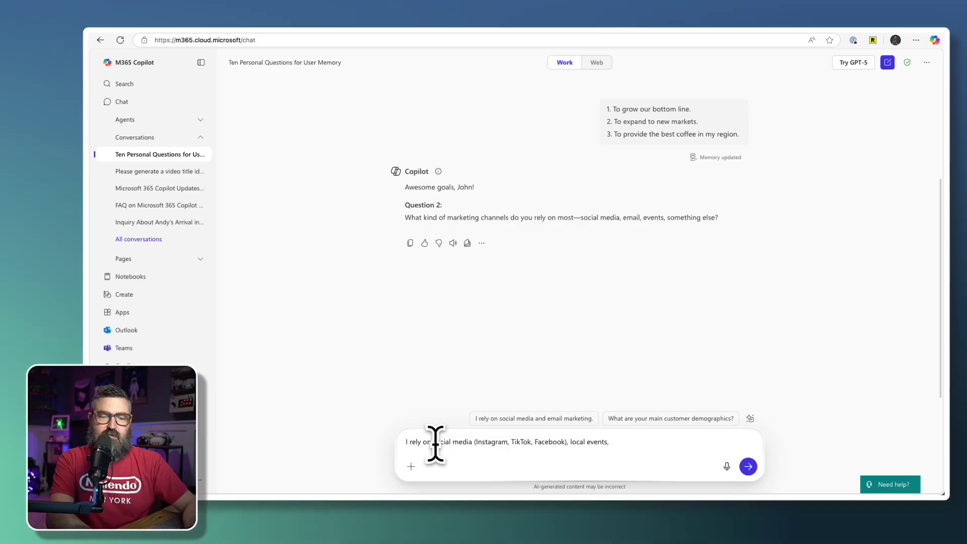
pyautogui.write(' and small business sponsorships.')
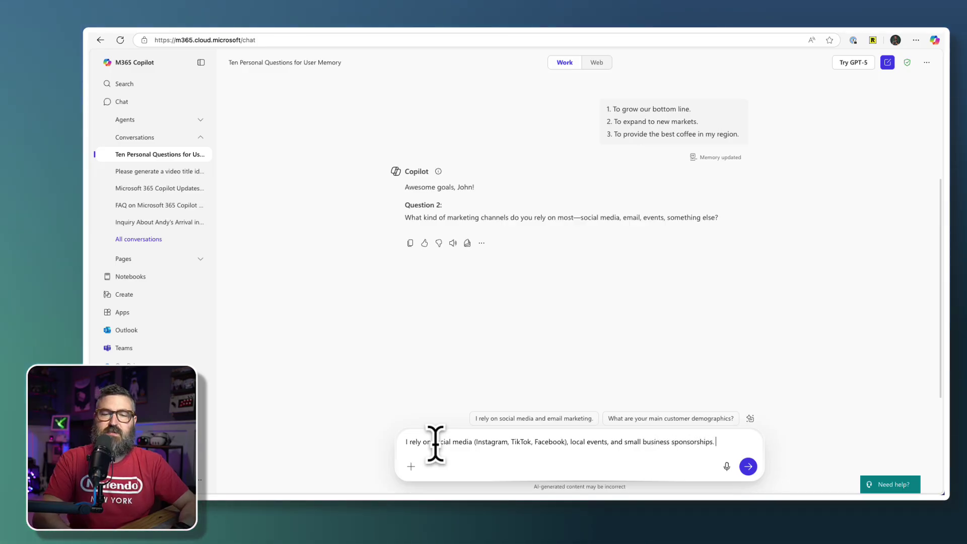
pyautogui.press('Return')
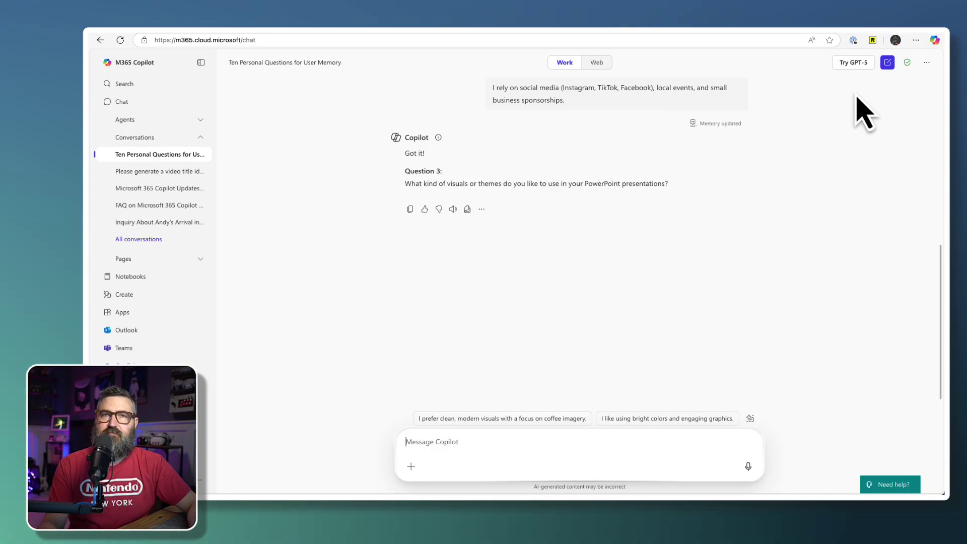
# Go to Copilot's Settings and bring up the stored Copilot Memory entries.
pyautogui.click(927, 63)
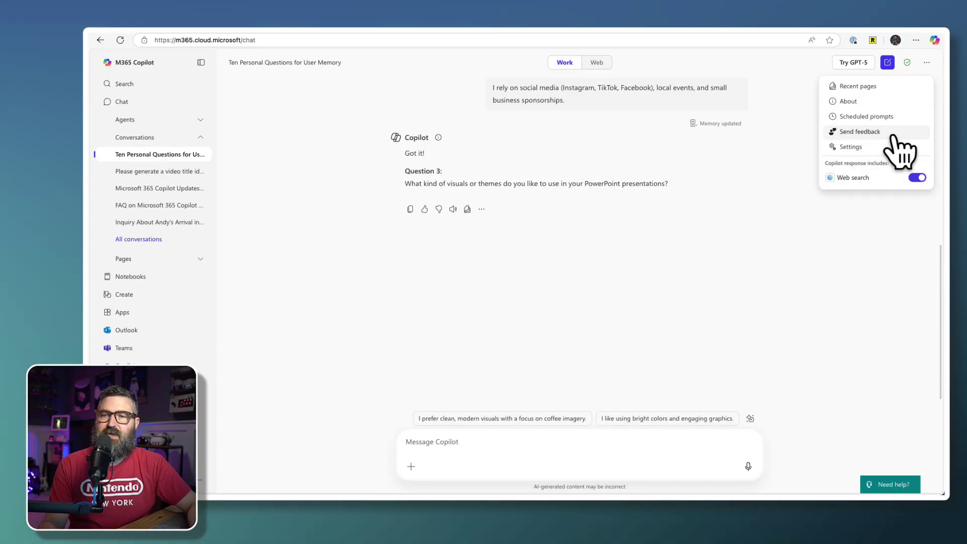
pyautogui.click(851, 145)
pyautogui.click(517, 224)
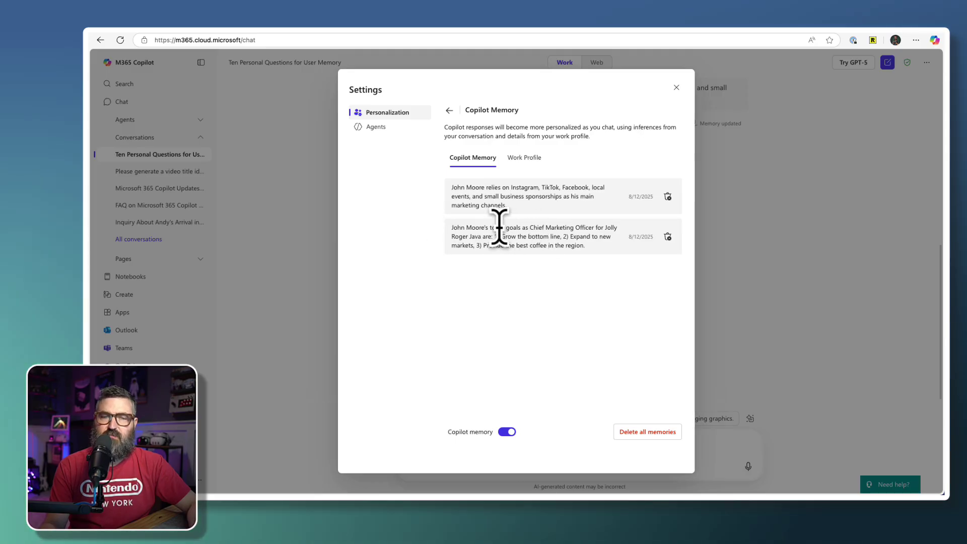
# Review the two saved memories: the top three goals and the marketing channels.
pyautogui.moveTo(499, 228); pyautogui.dragTo(576, 241)
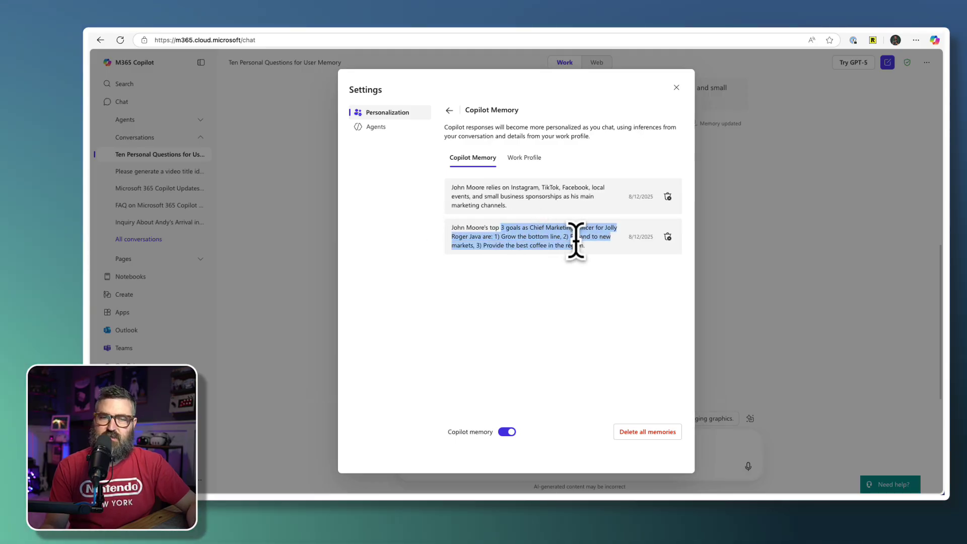
pyautogui.click(557, 233)
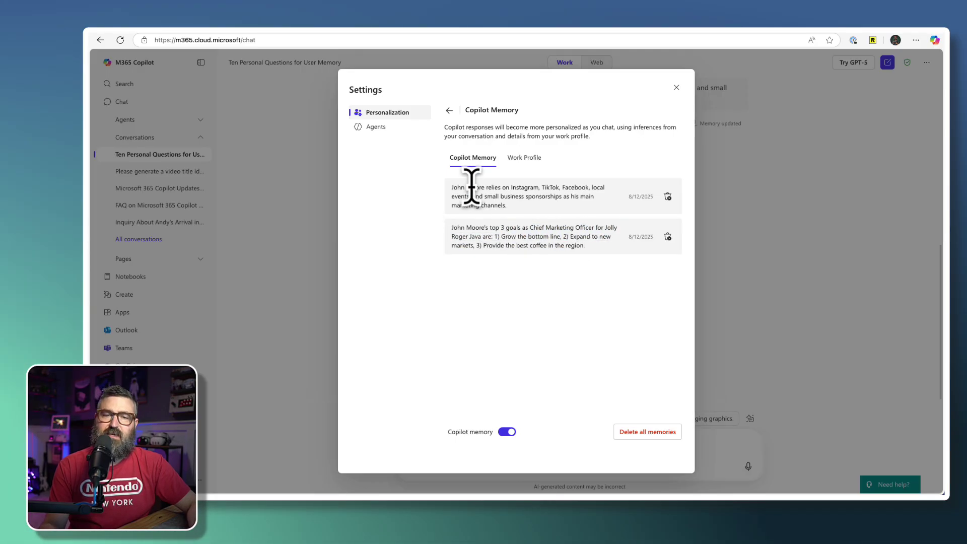
pyautogui.moveTo(472, 187); pyautogui.dragTo(552, 224)
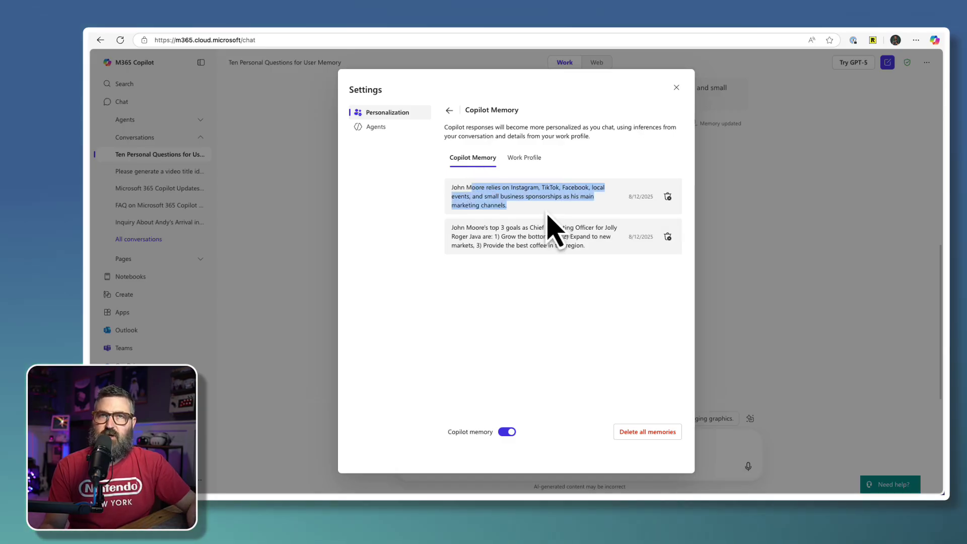
pyautogui.click(541, 212)
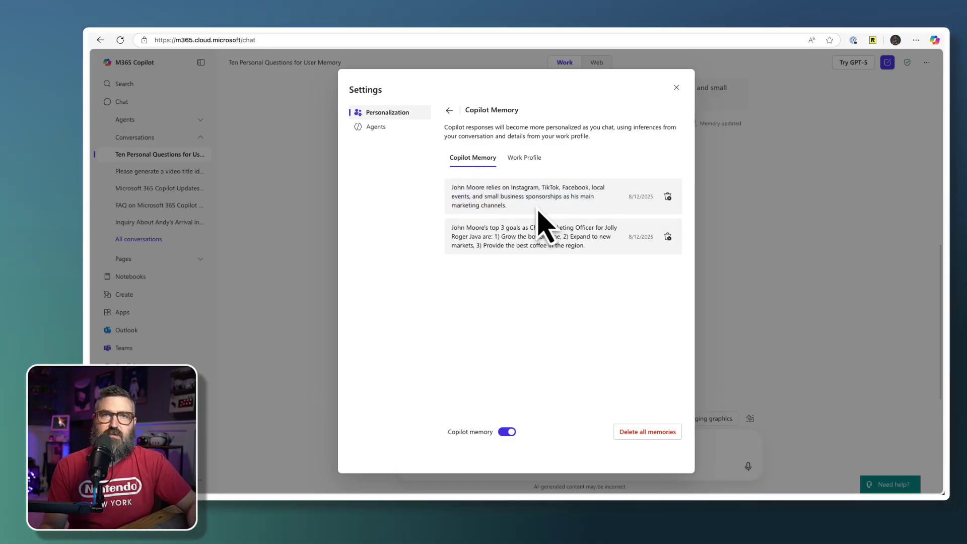